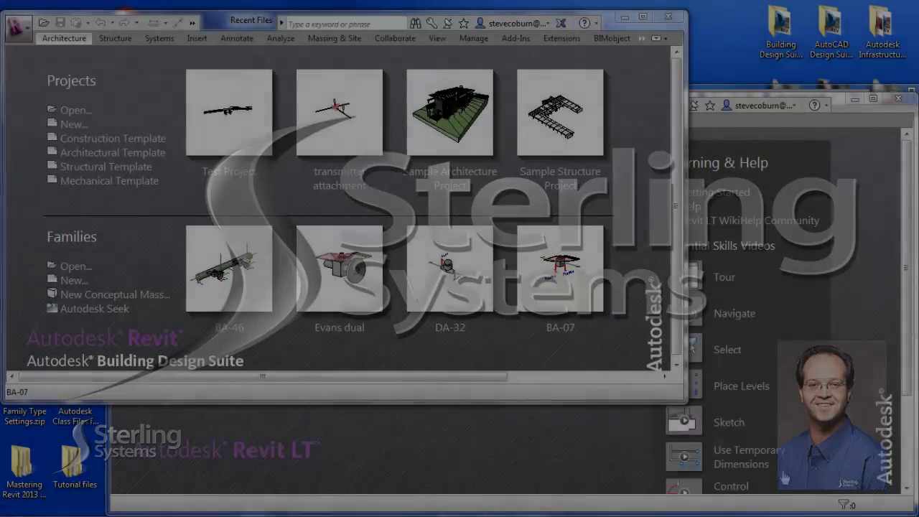
- Compare the Revit LT and full Revit start pages, ending with Revit LT in front
left_click(485, 427)
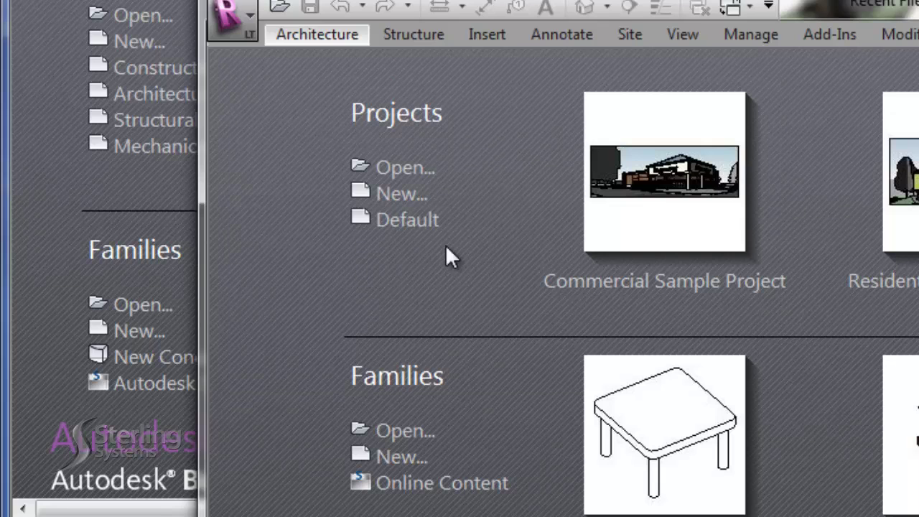
left_click(128, 197)
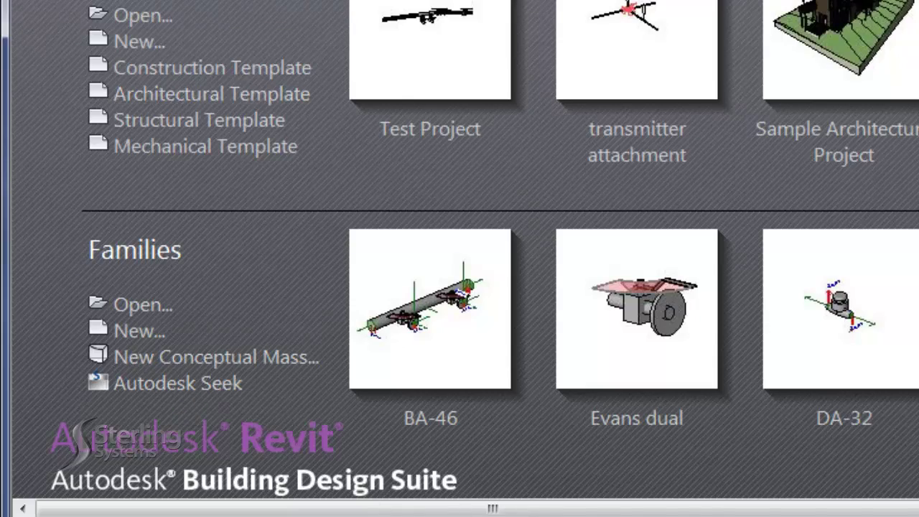
key("alt+Tab")
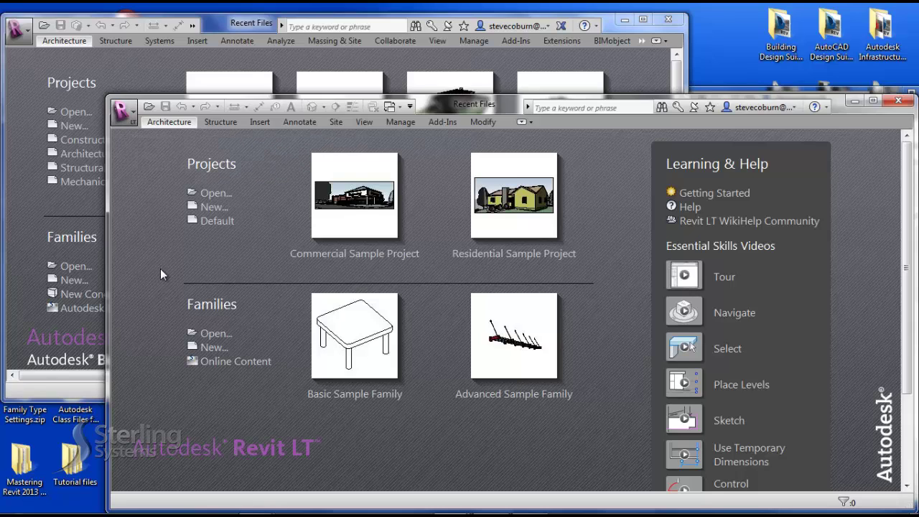
- Start a new family from a template in both Revit LT and full Revit
left_click(213, 348)
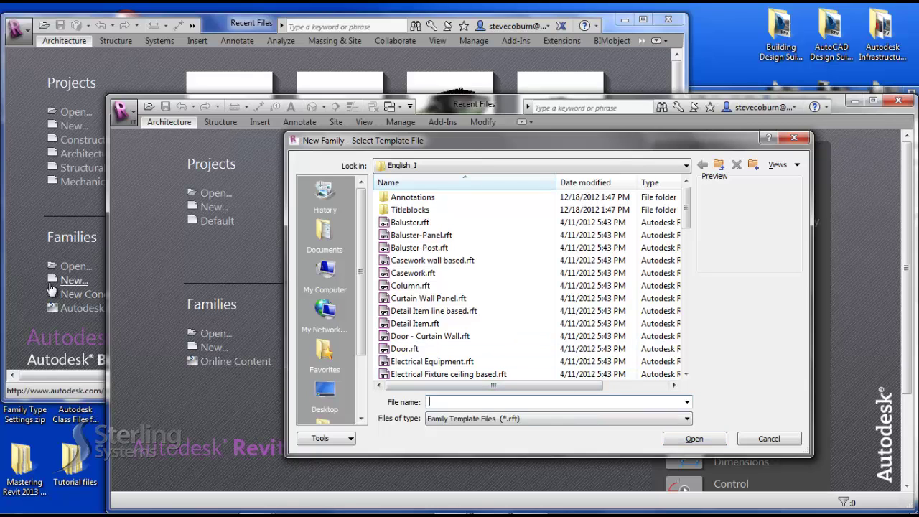
left_click(74, 280)
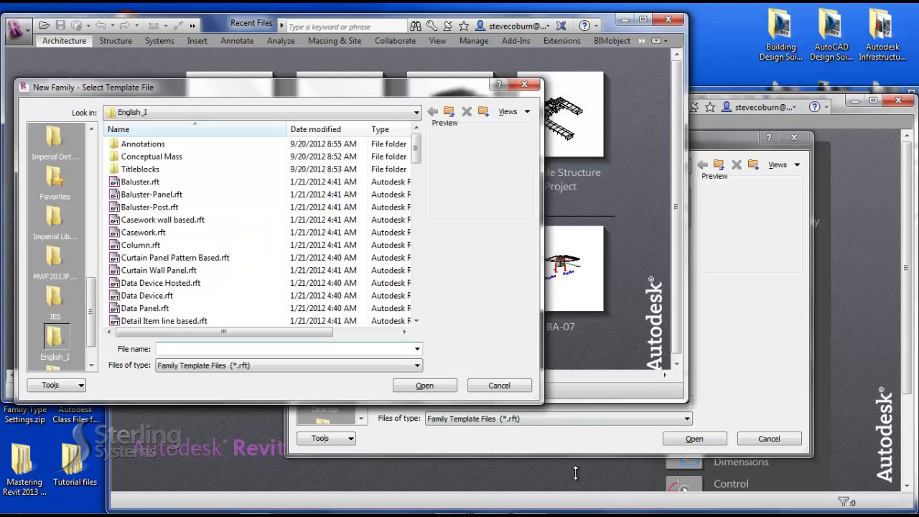
left_click(434, 450)
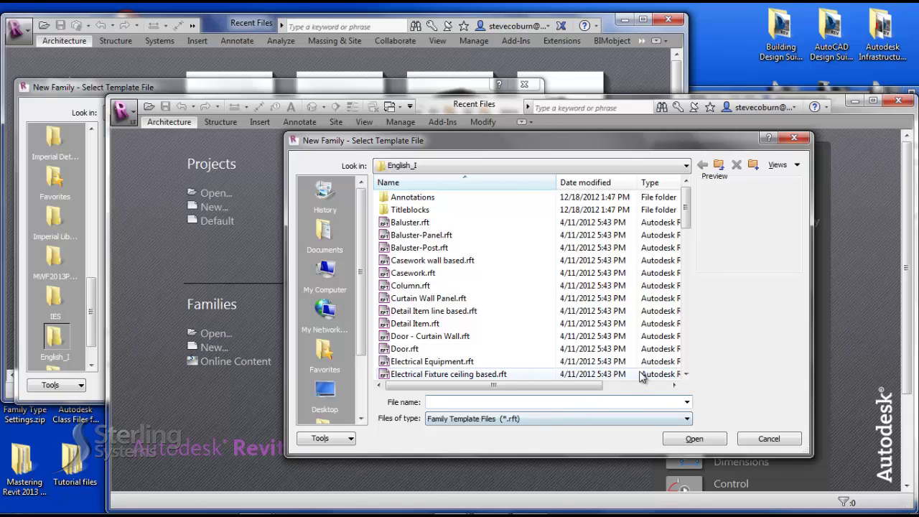
- Scroll through both English_I template lists to compare them, with full Revit's chooser in front
left_click(686, 375)
left_click(686, 375)
left_click(686, 375)
left_click(686, 375)
left_click(686, 375)
left_click(686, 374)
left_click(686, 374)
left_click(686, 375)
left_click(686, 375)
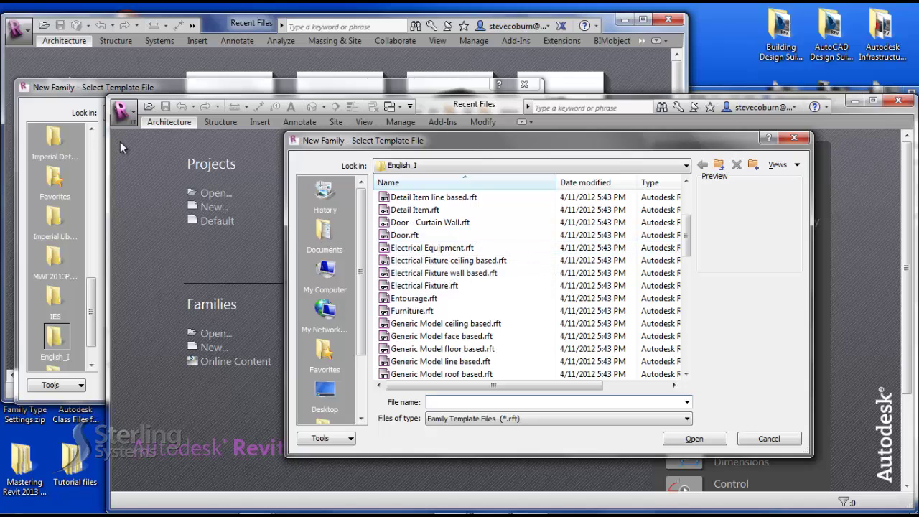
left_click(685, 374)
left_click(685, 374)
left_click(685, 374)
left_click(686, 374)
left_click(685, 374)
left_click(685, 374)
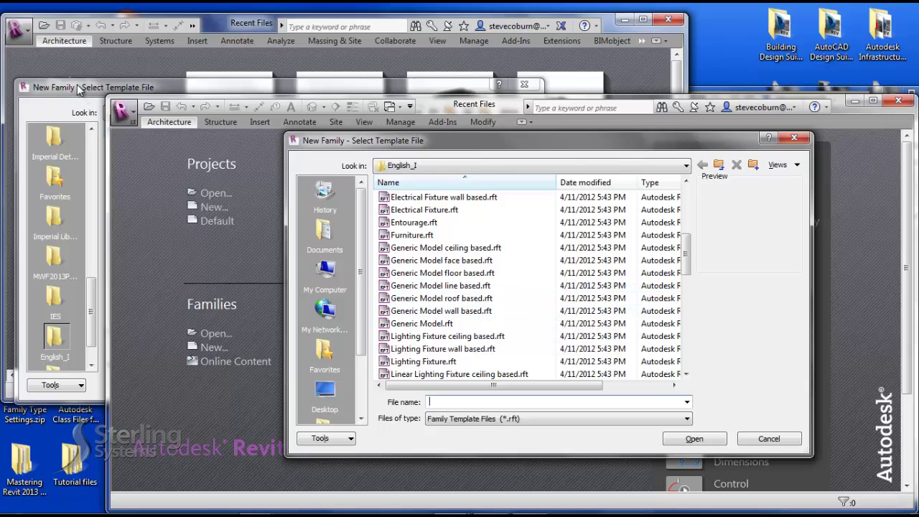
key("alt+Tab")
- Preview Furniture System.rft and Furniture.rft, then create the Revit LT family from Generic Model.rft
left_click_drag(415, 147, 414, 223)
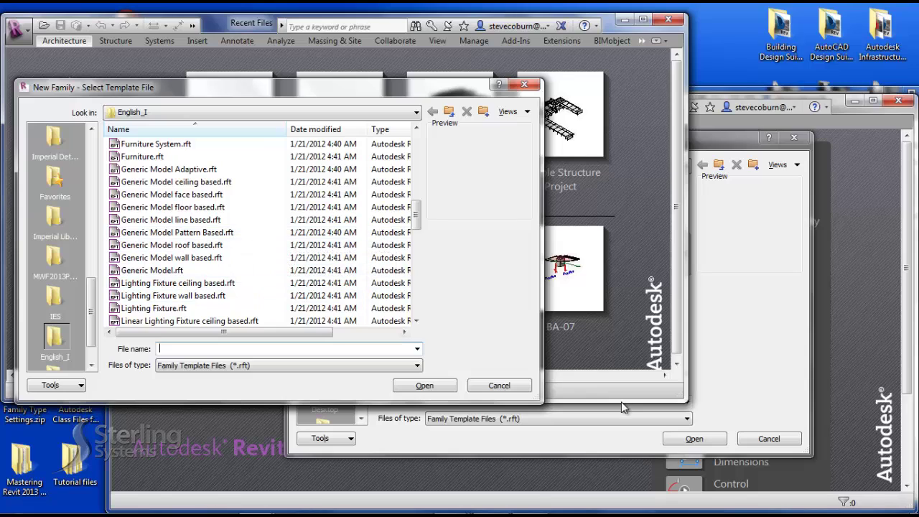
left_click_drag(418, 229, 417, 203)
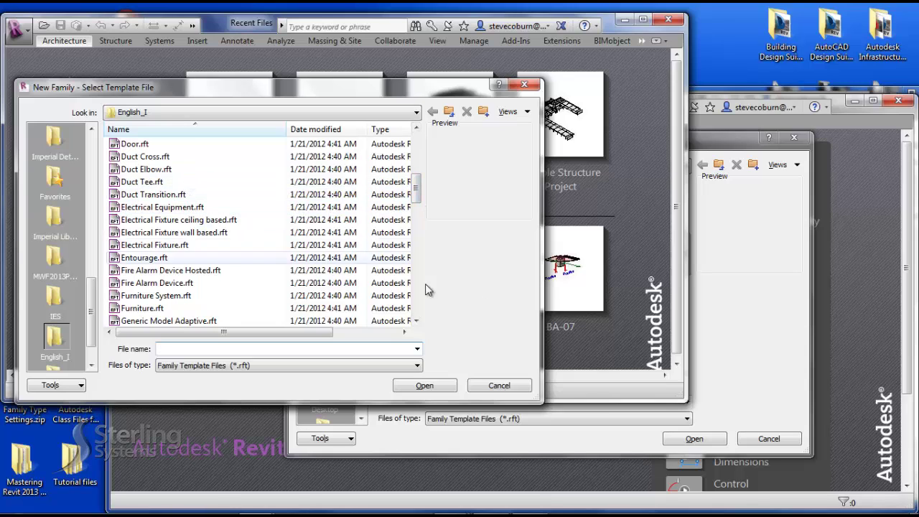
left_click(260, 299)
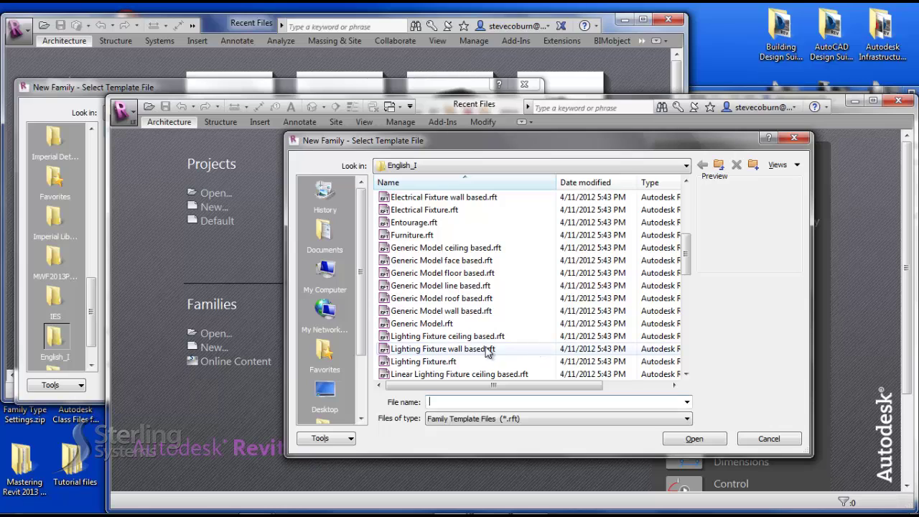
left_click(474, 237)
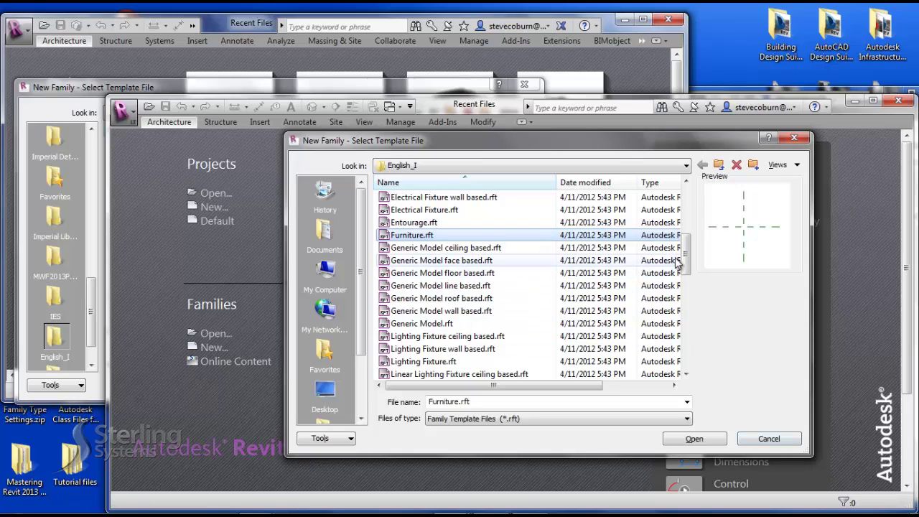
left_click_drag(688, 259, 687, 279)
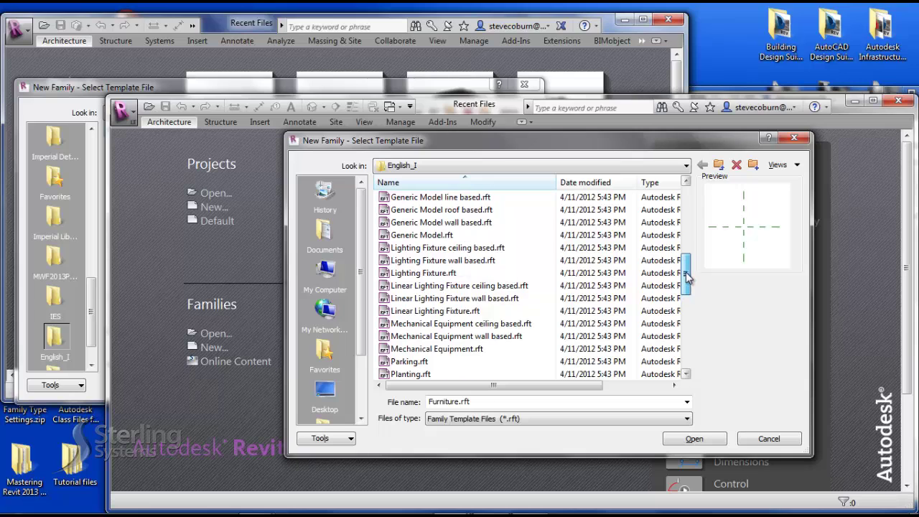
double_click(473, 236)
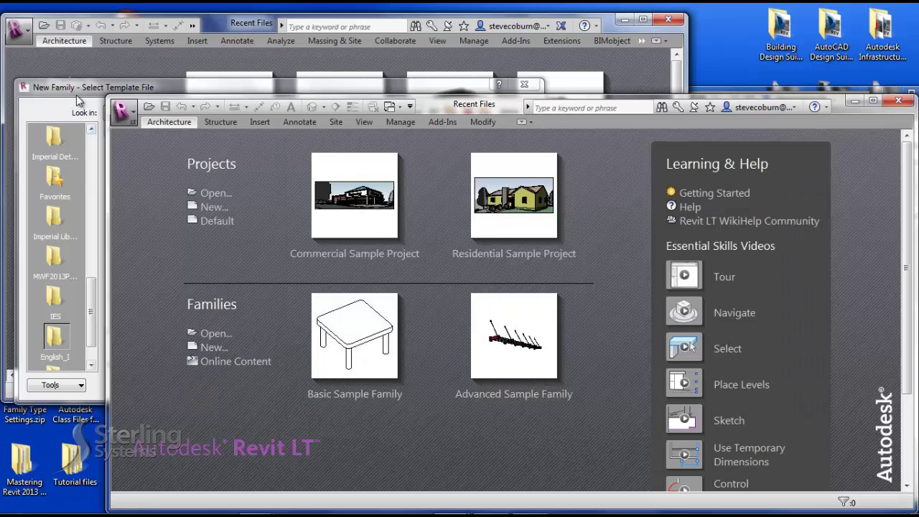
- Open Fire Alarm Device Hosted.rft in full Revit and shift the Revit LT window down to compare ribbons
left_click(79, 102)
left_click(160, 270)
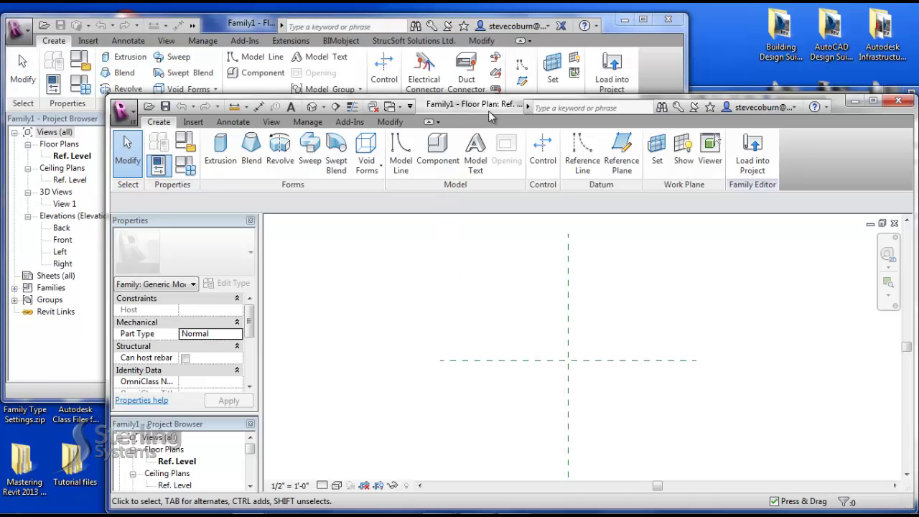
left_click_drag(493, 117, 498, 140)
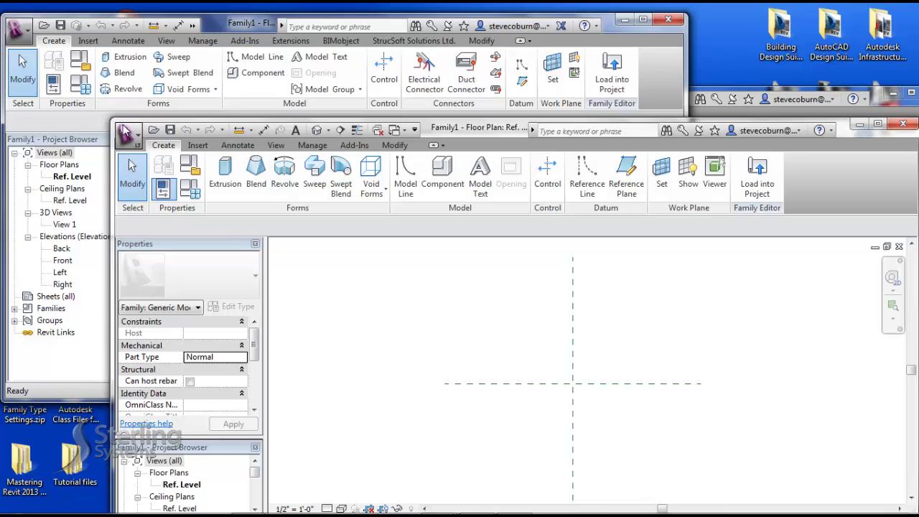
- Start a new project in both programs, compare their template file lists, and cancel both dialogs
left_click(127, 136)
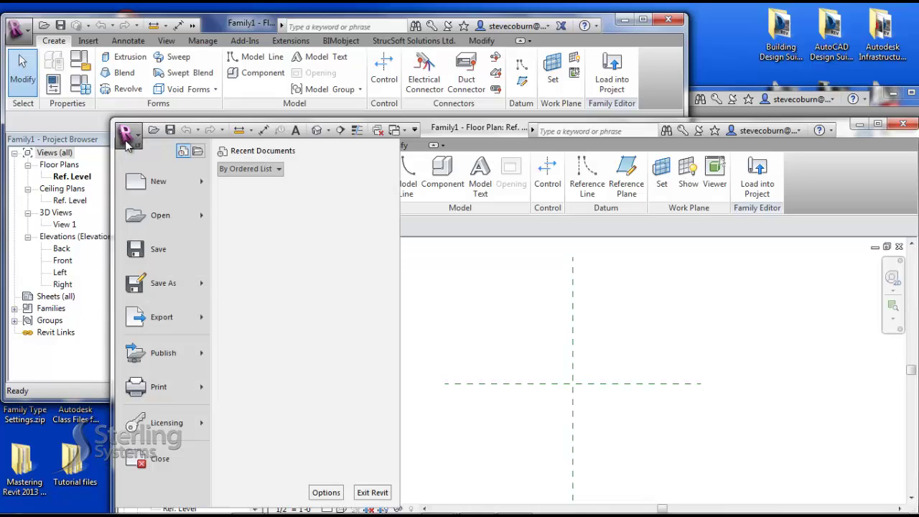
left_click(158, 179)
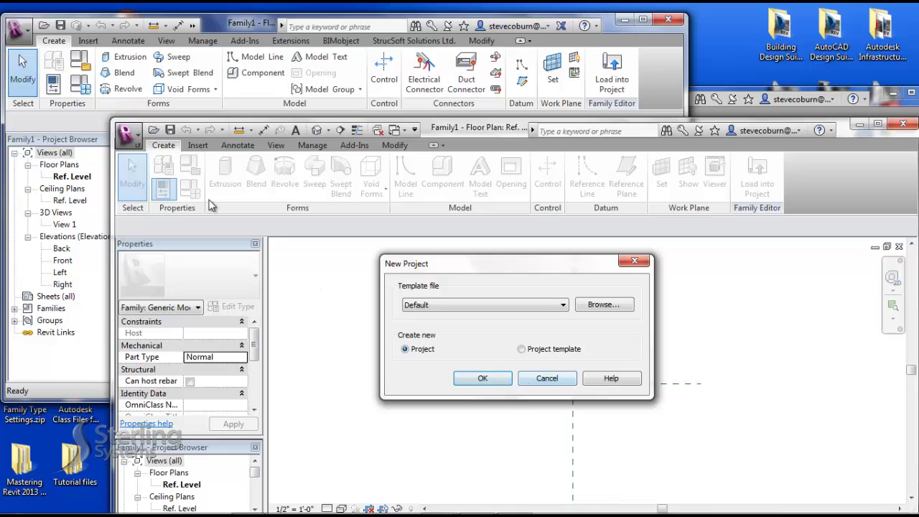
left_click(15, 34)
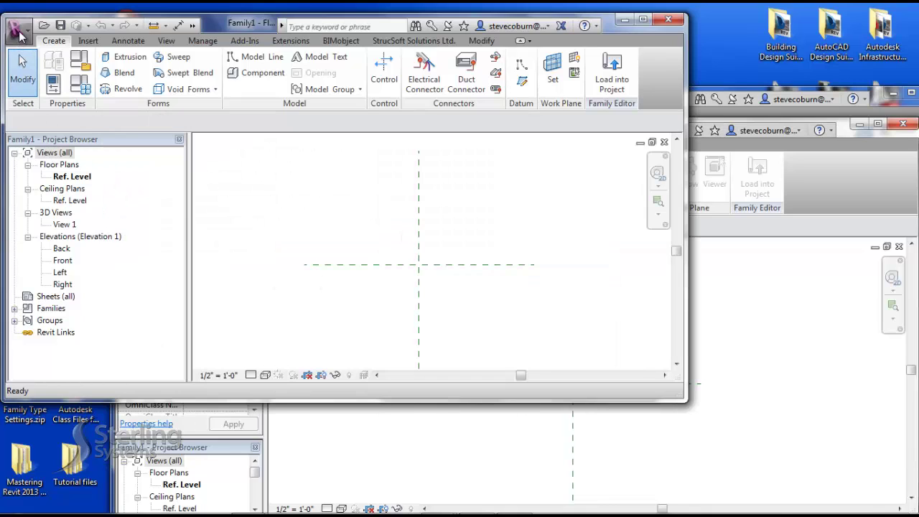
left_click(16, 30)
left_click(29, 76)
left_click(312, 186)
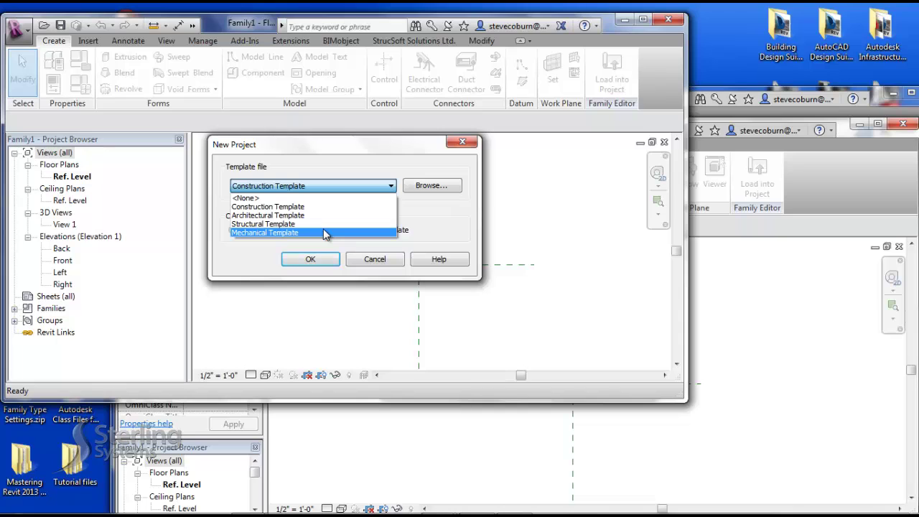
left_click(393, 264)
left_click(393, 264)
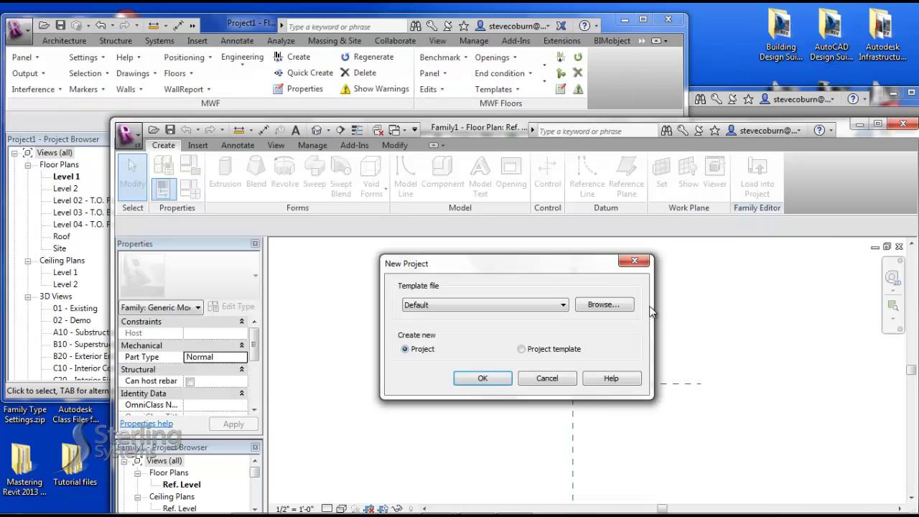
left_click(564, 376)
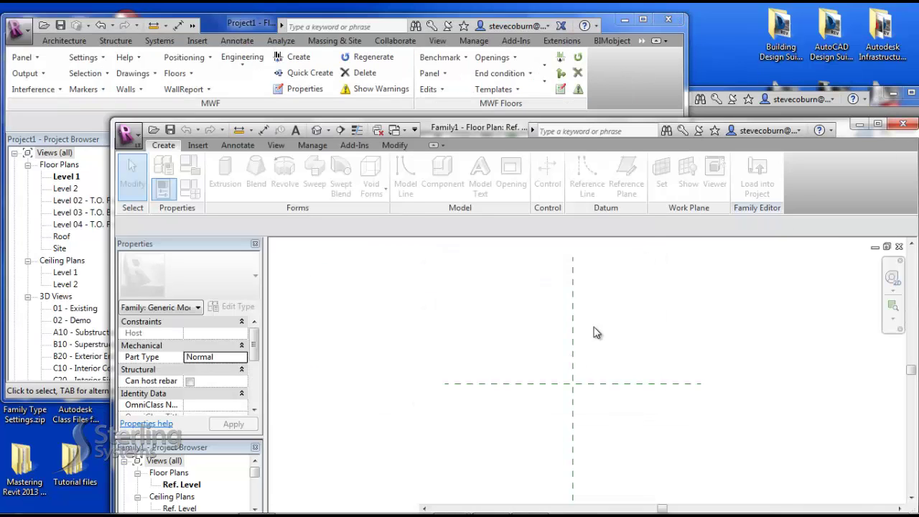
- Close Family1 and compare full Revit's Structure, Systems and Massing & Site tools with Revit LT's site tools
left_click(904, 124)
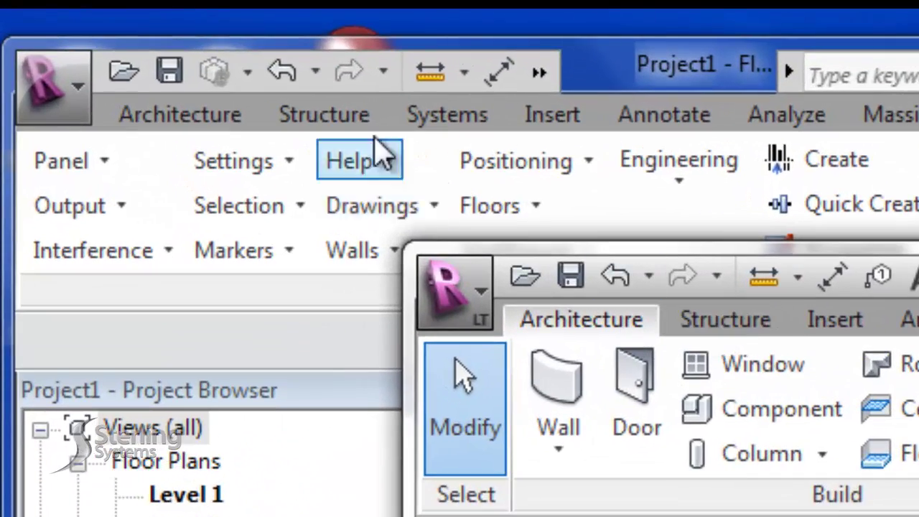
left_click(348, 118)
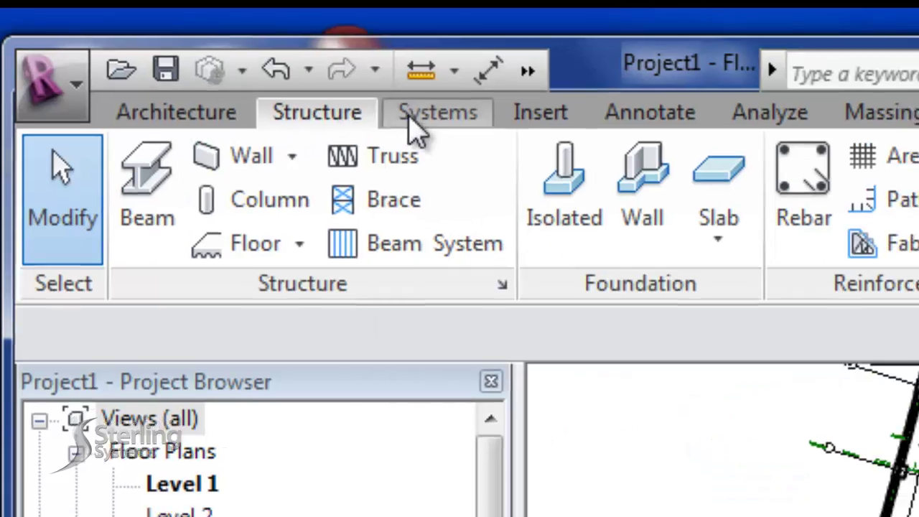
left_click(424, 115)
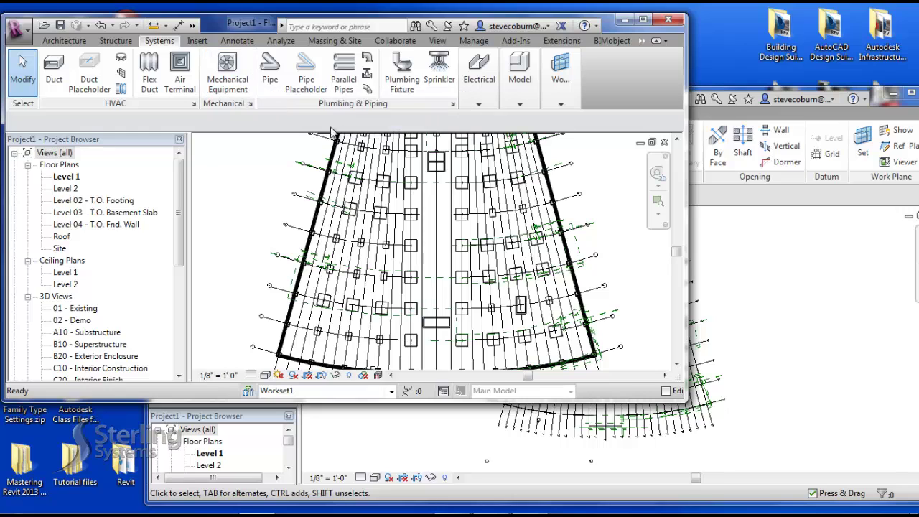
mouse_move(491, 88)
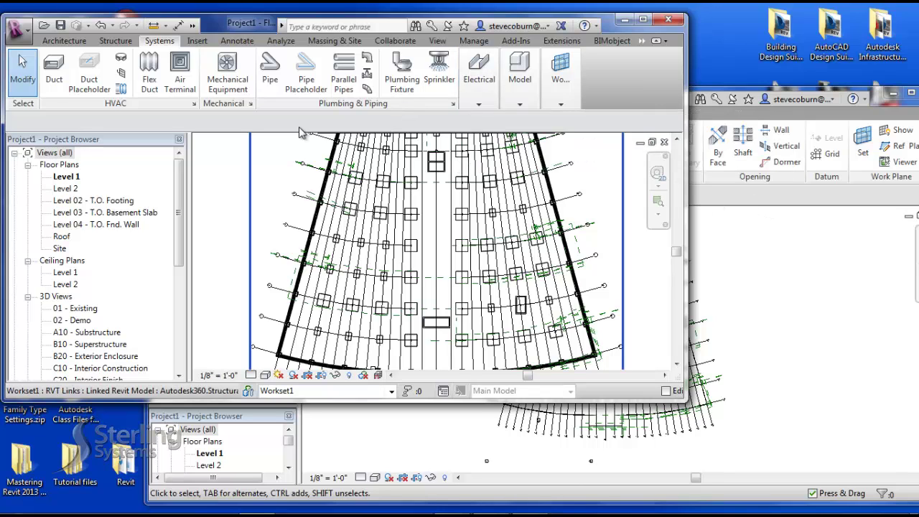
left_click(316, 43)
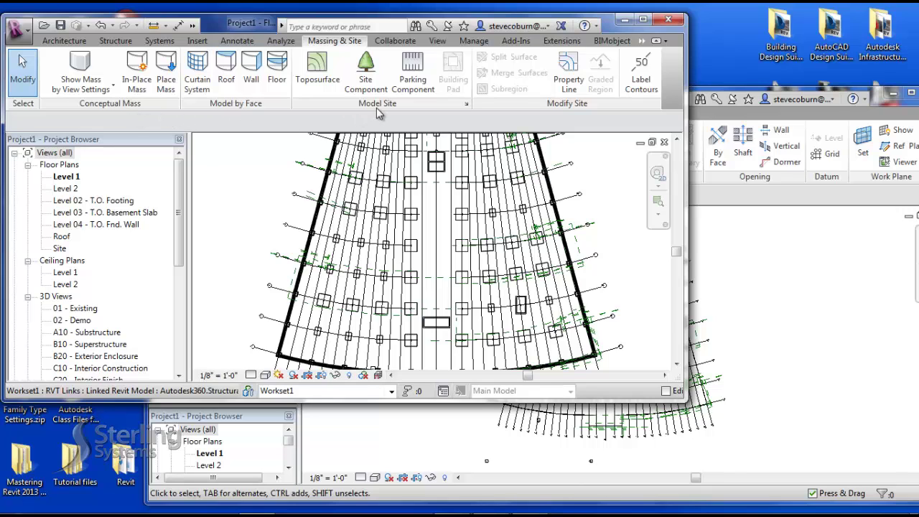
left_click(723, 200)
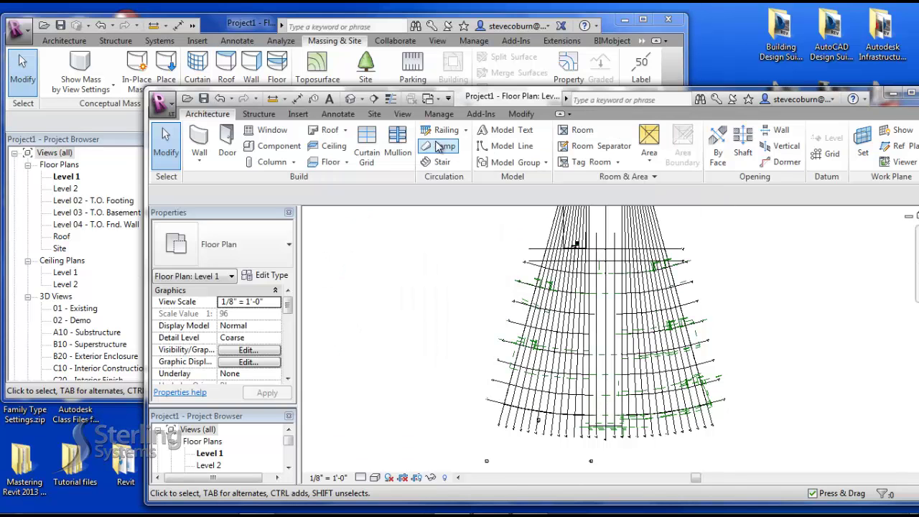
left_click(372, 117)
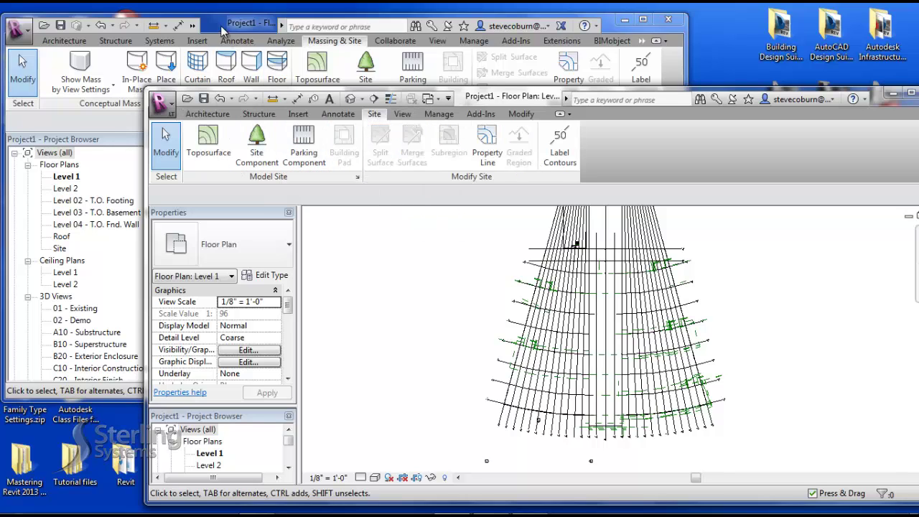
- Show full Revit's Analyze tools without saving, dismiss the boundary warning, and browse energy and structural panels
left_click(223, 29)
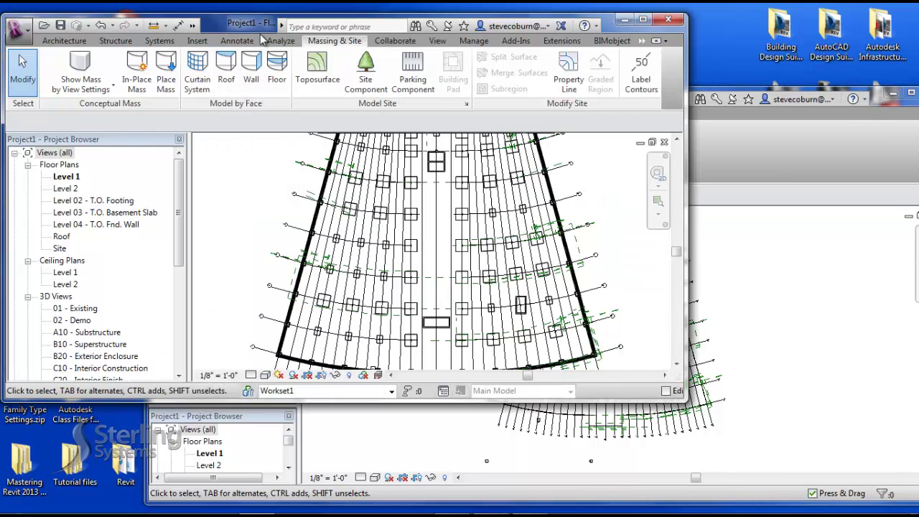
left_click(280, 40)
left_click(266, 72)
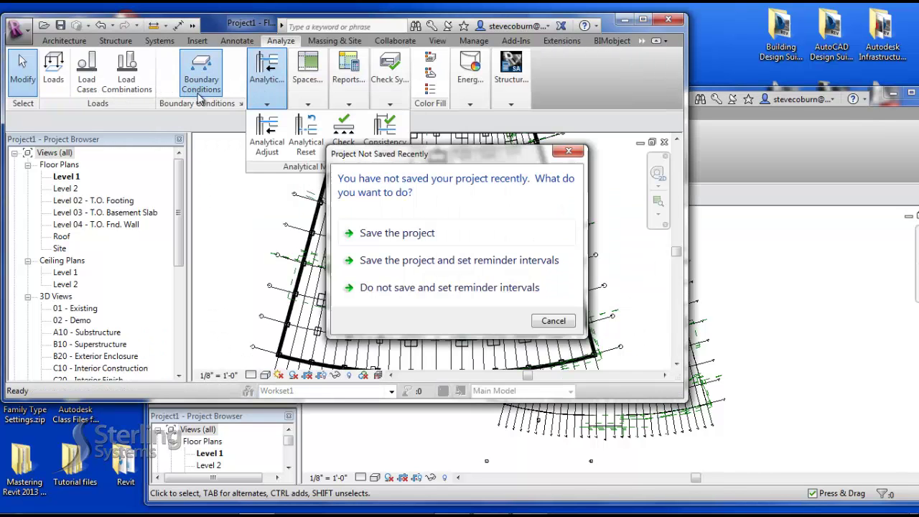
left_click(553, 322)
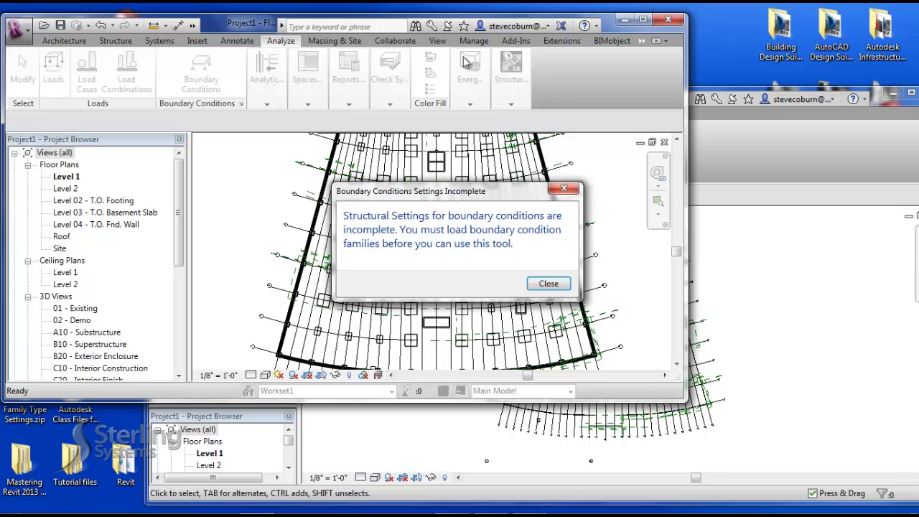
left_click(549, 342)
left_click(470, 104)
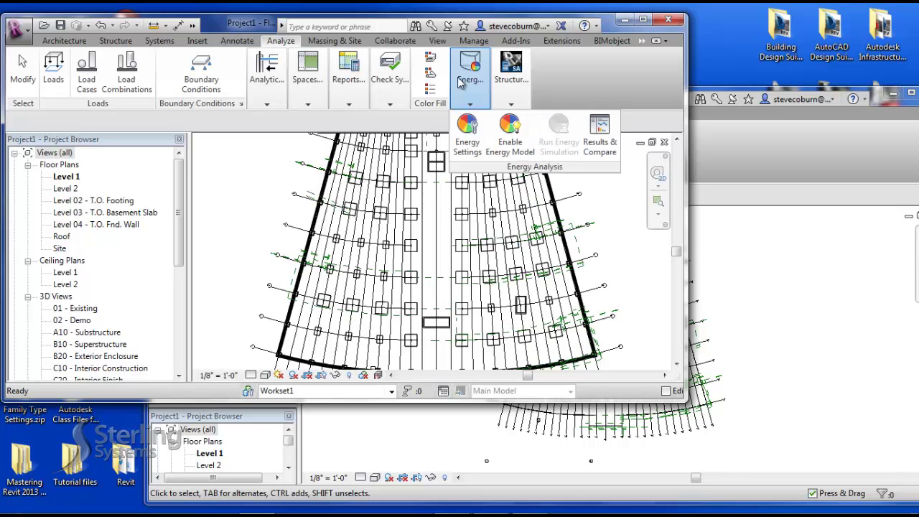
left_click(511, 104)
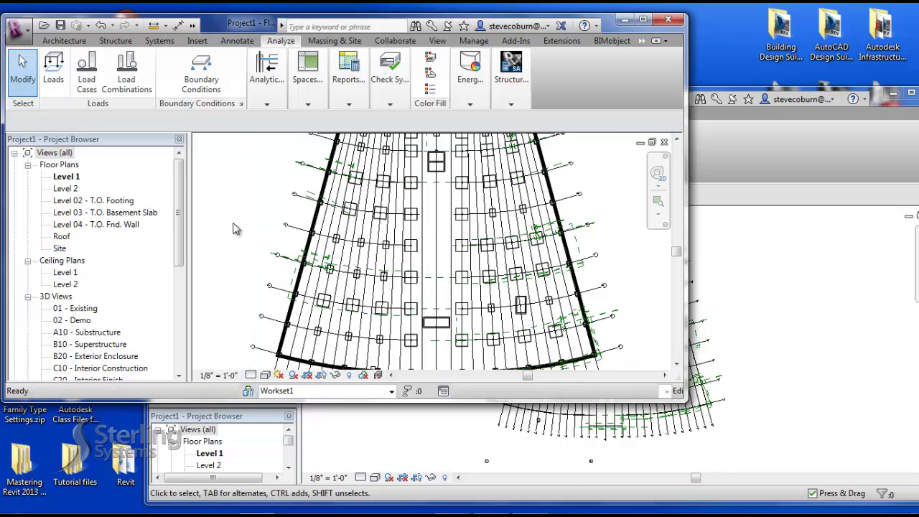
- Review the structural analysis link's model category visibility on Level 1, cancelling without changes
key("v")
key("v")
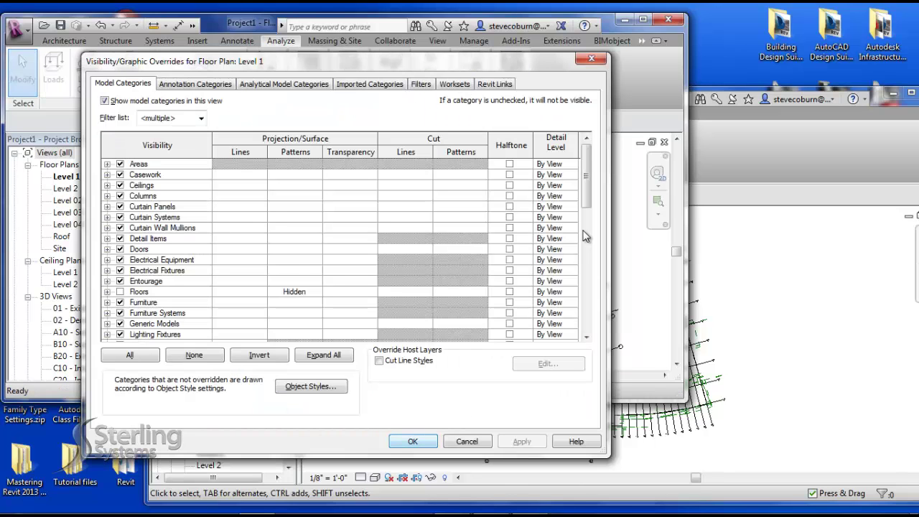
left_click(495, 84)
left_click(408, 143)
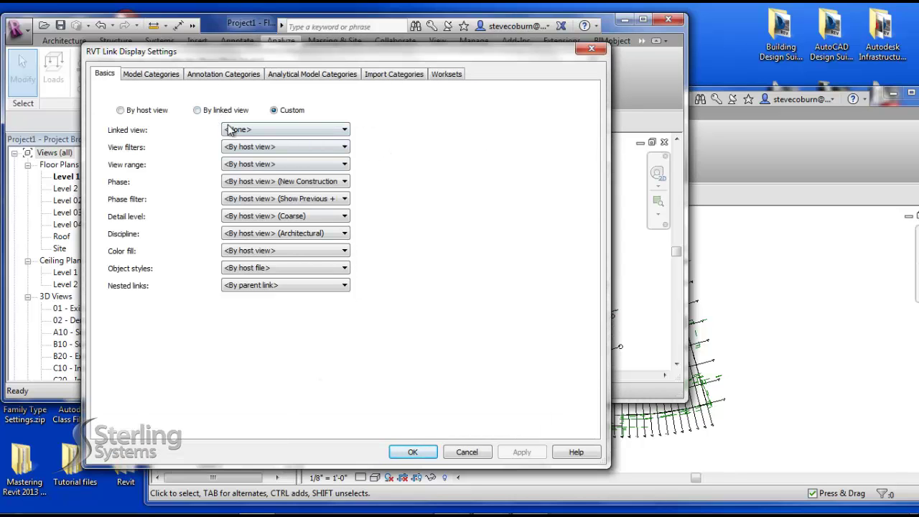
left_click(158, 76)
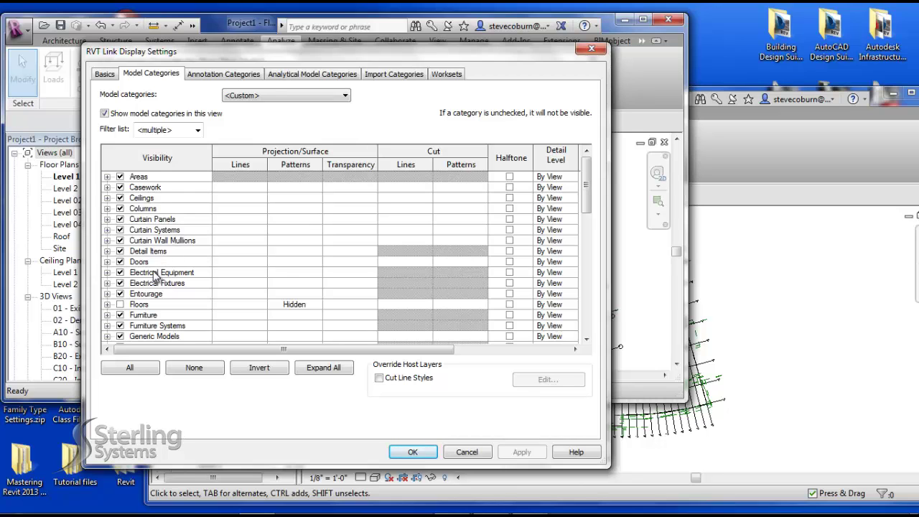
left_click(467, 452)
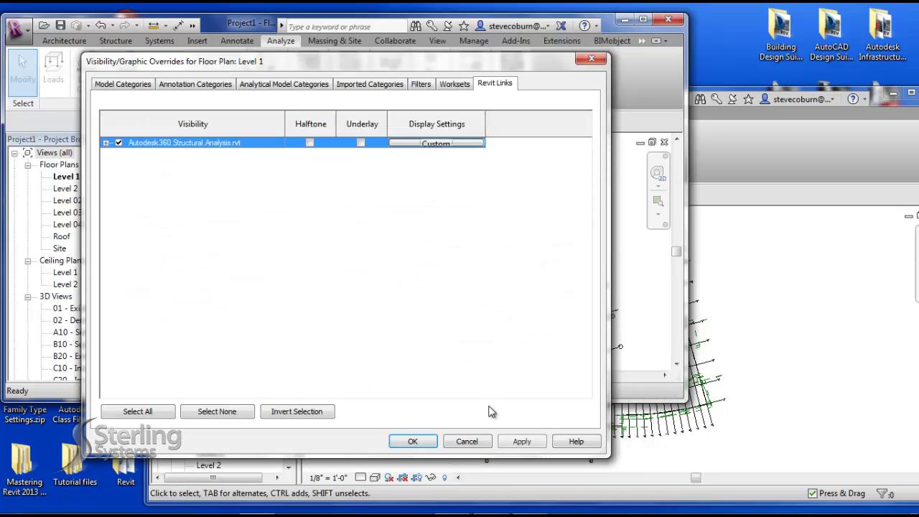
left_click(412, 440)
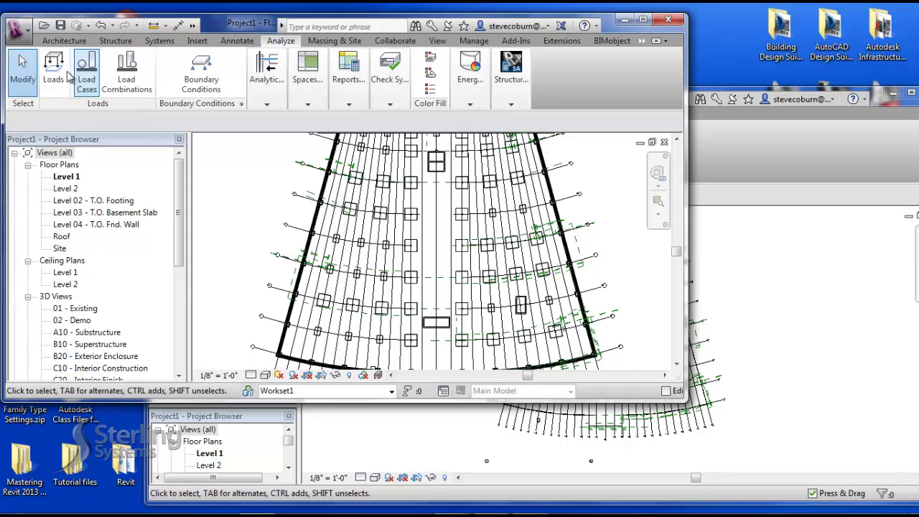
- Show the Insert tools, then recheck the structural link's model categories through VG without changes
left_click(192, 25)
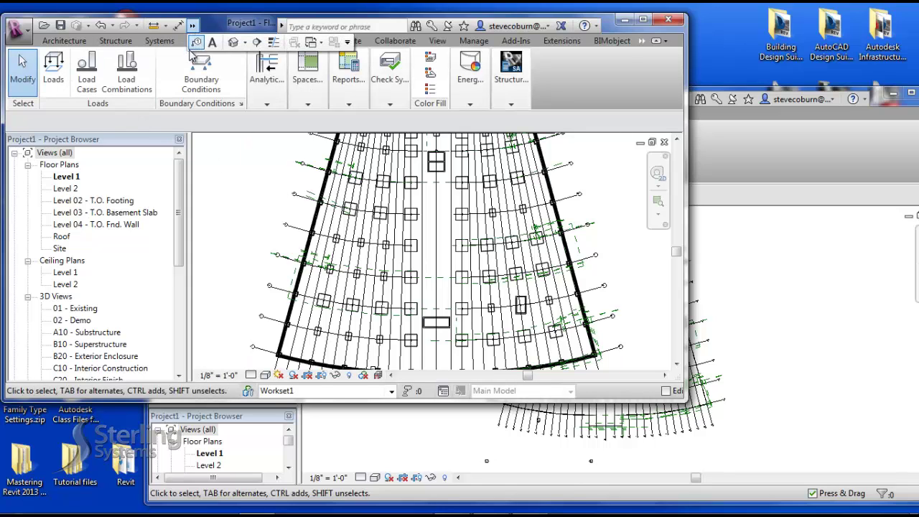
left_click(198, 40)
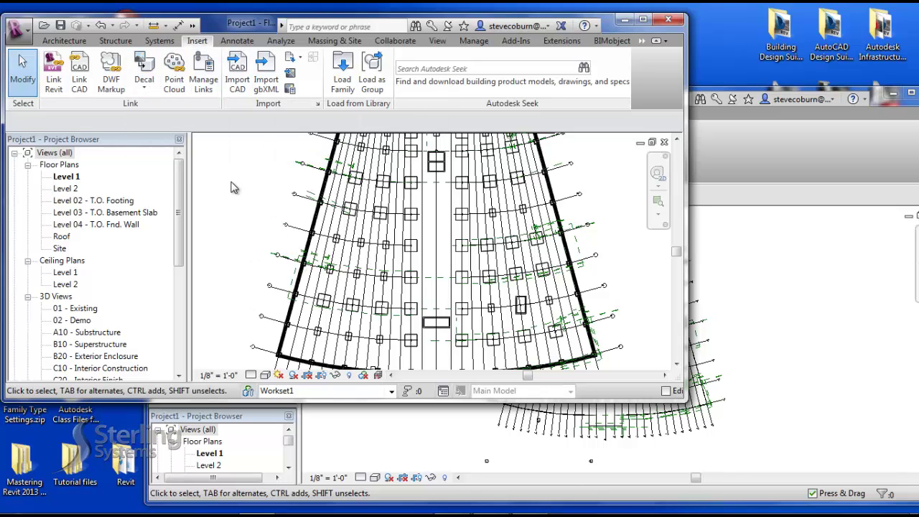
key("v")
key("g")
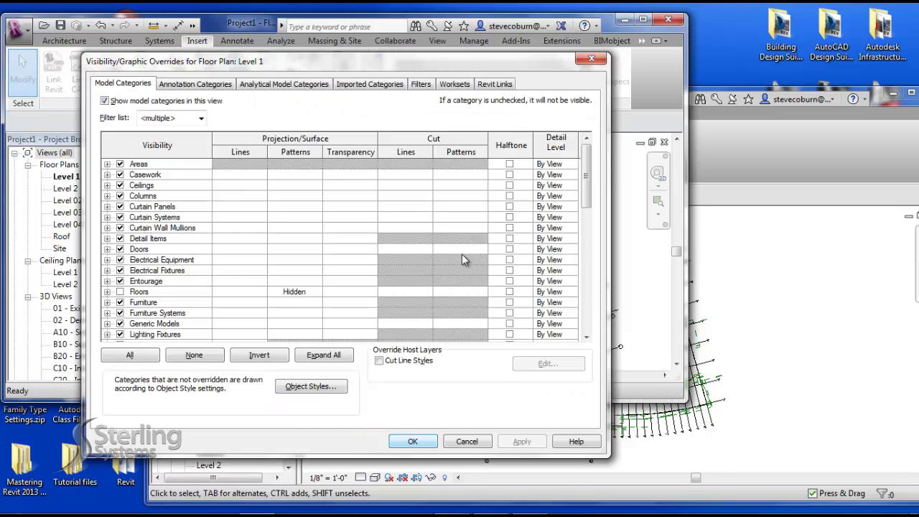
left_click(495, 83)
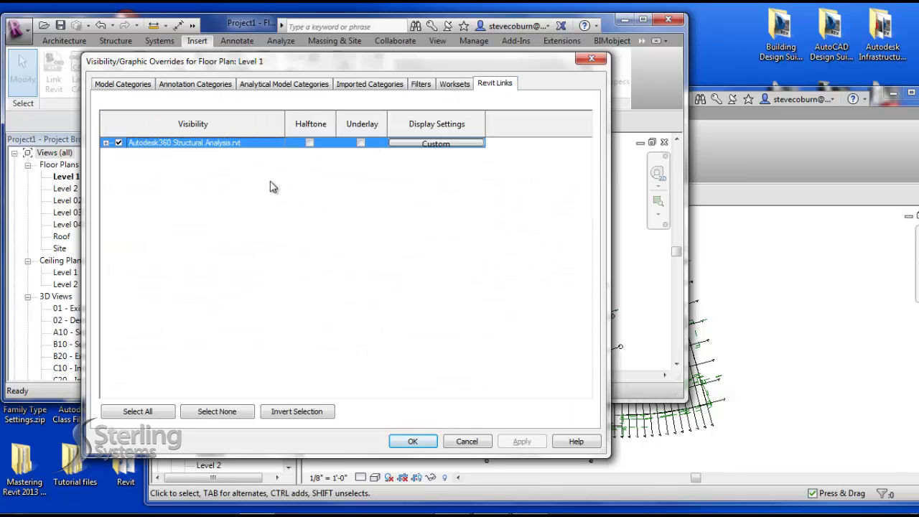
left_click(430, 145)
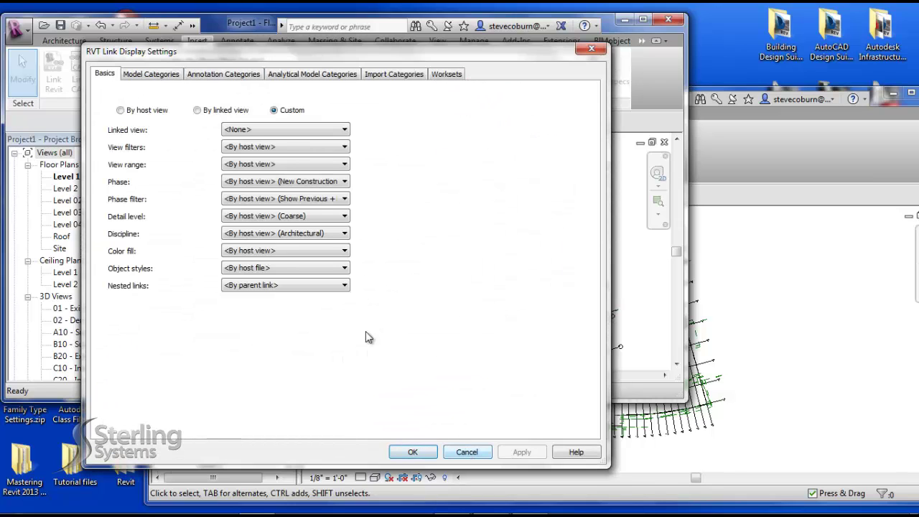
left_click(166, 76)
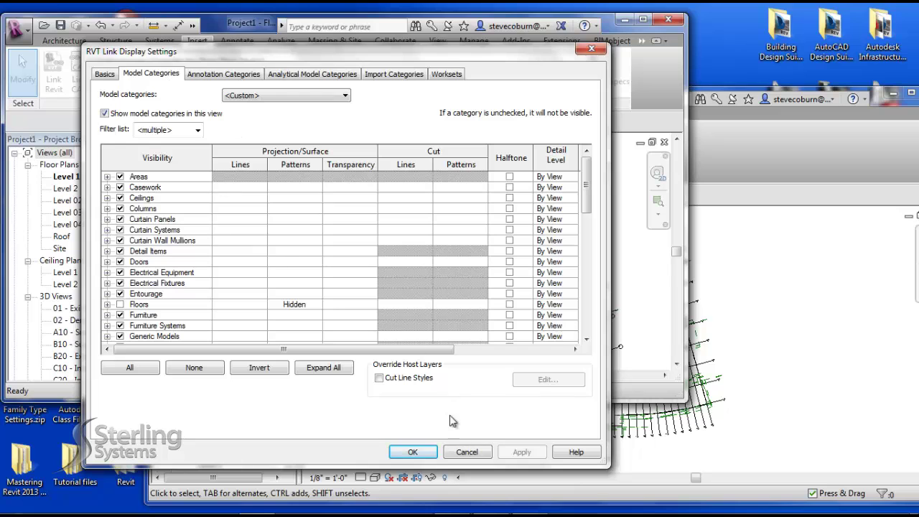
left_click(465, 452)
- Close full Revit's visibility overrides and show Revit LT's Insert tools
left_click(467, 440)
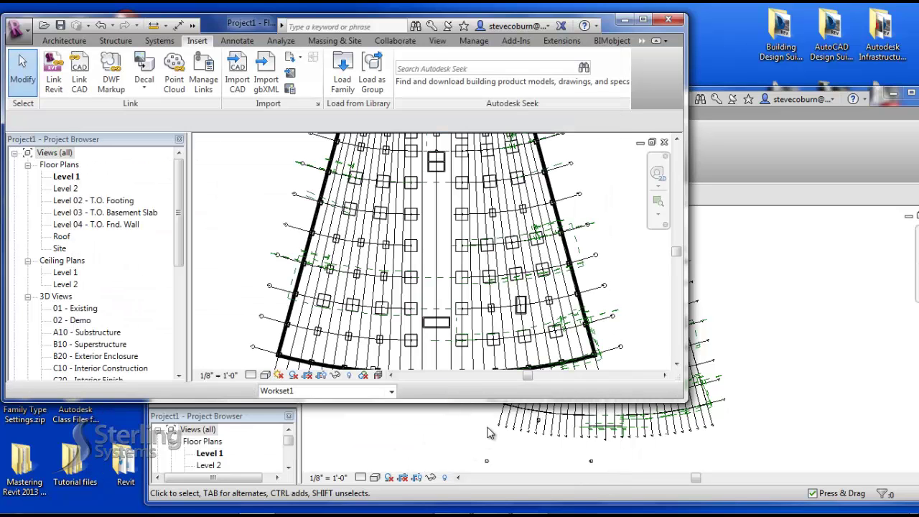
left_click(824, 331)
left_click(298, 114)
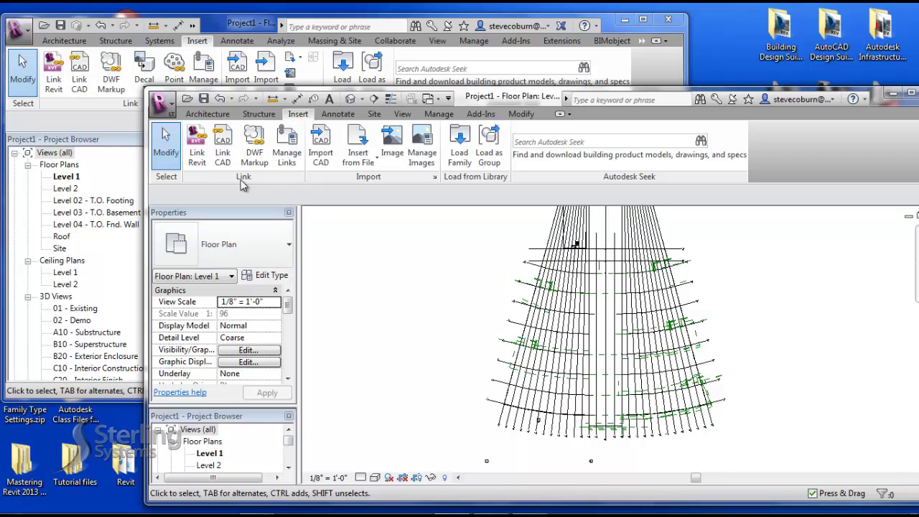
left_click(263, 166)
- Without saving, review Revit LT's Level 1 Revit Links visibility and cancel unchanged
left_click(479, 266)
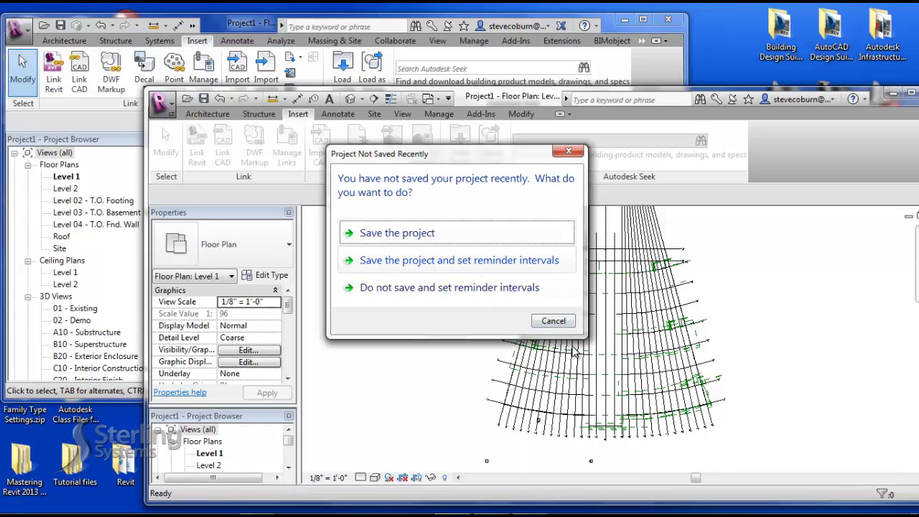
left_click(553, 321)
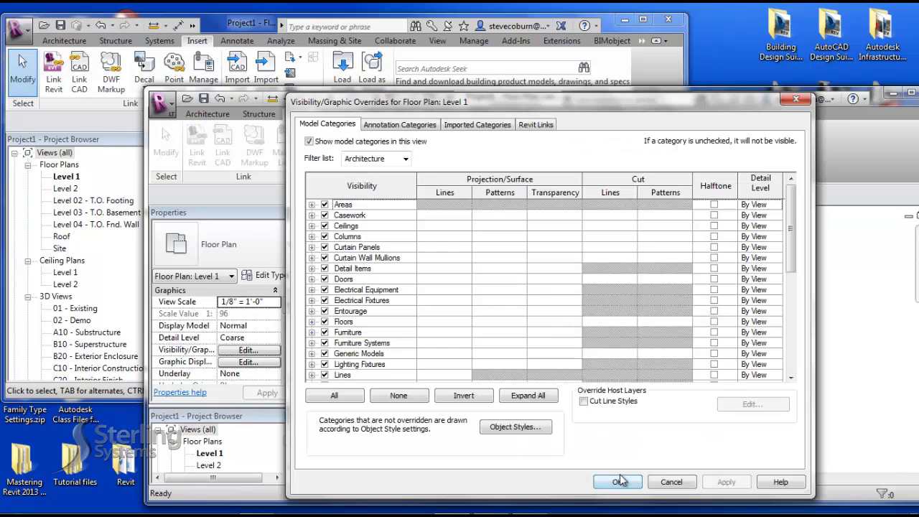
left_click(538, 124)
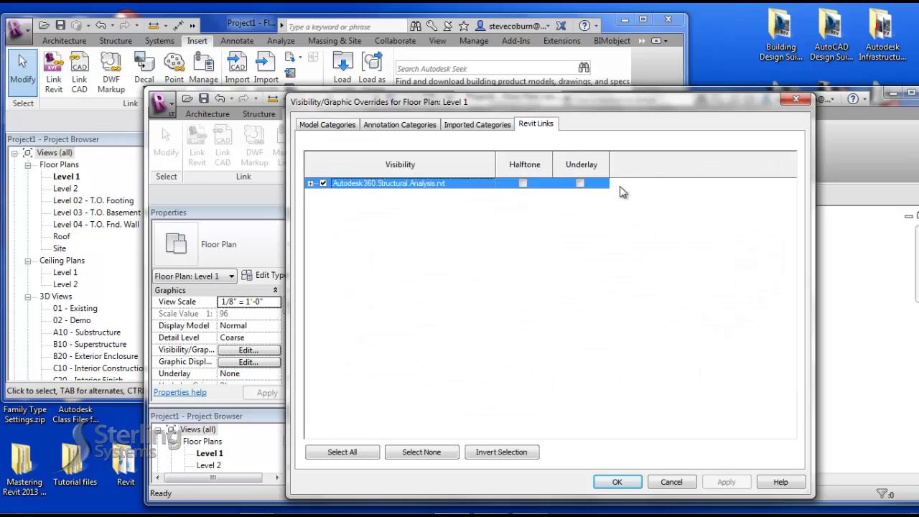
left_click(667, 485)
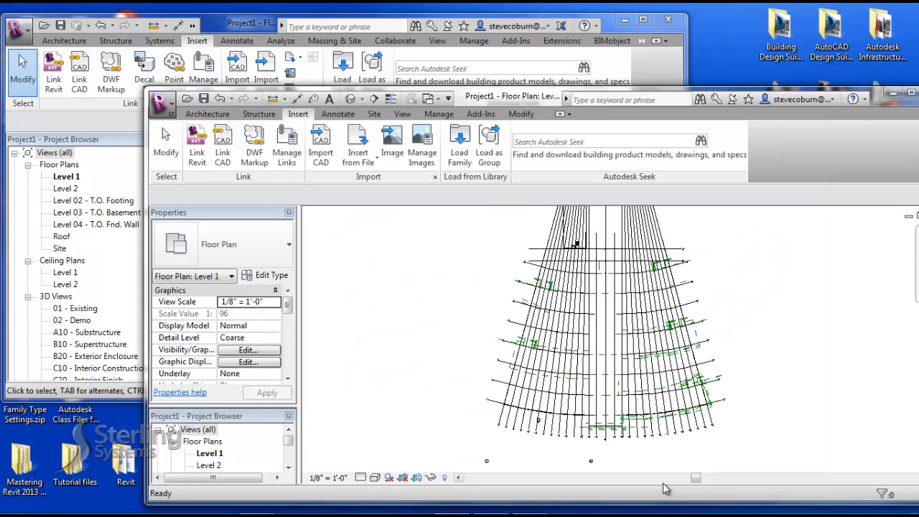
- In full Revit, review the structural analysis link's Model Categories via VV, cancelling both dialogs
left_click(120, 125)
key("v")
key("v")
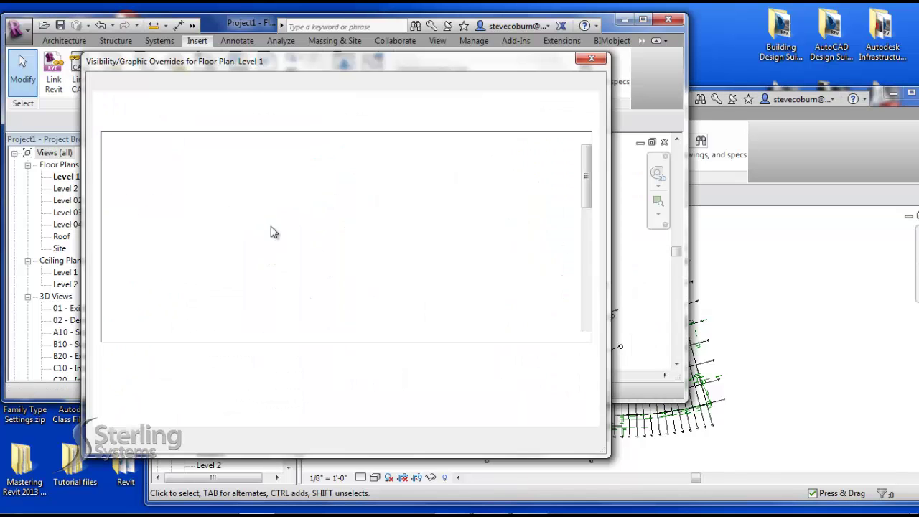
left_click(495, 84)
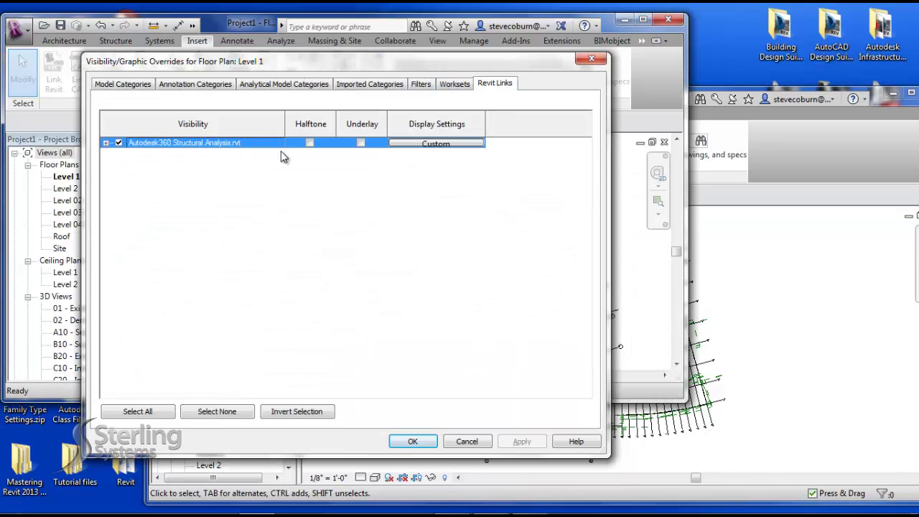
left_click(440, 145)
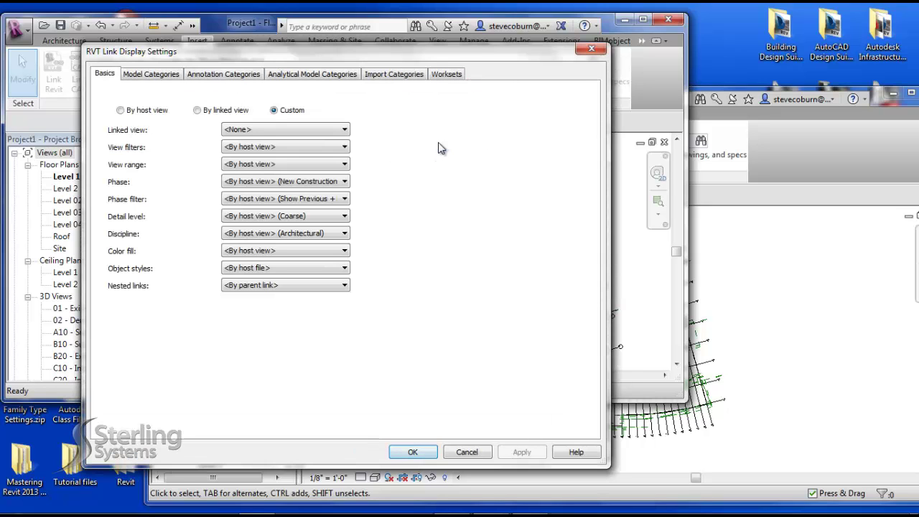
left_click(166, 76)
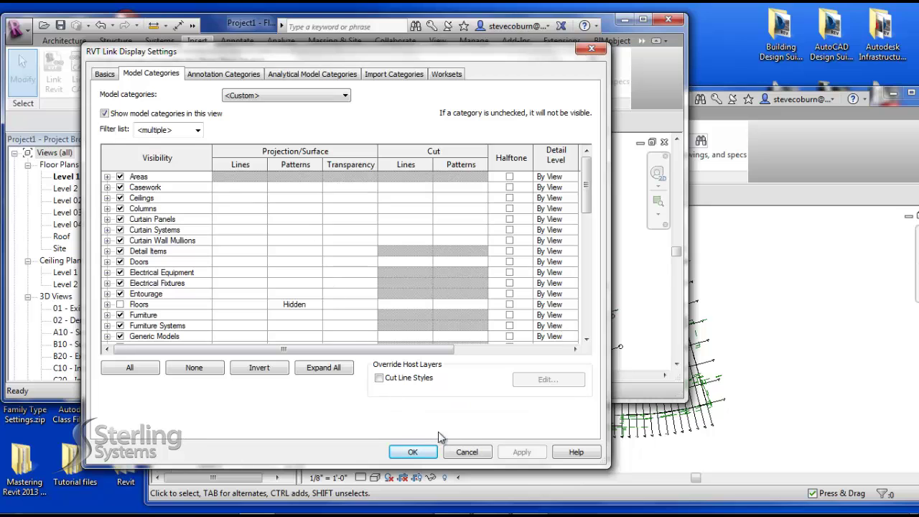
left_click(466, 451)
left_click(487, 441)
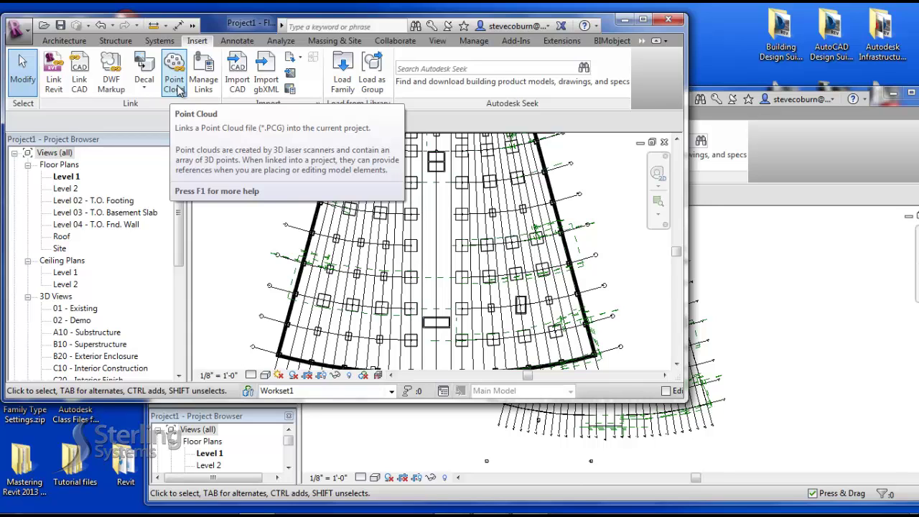
- Check full Revit's Decal dropdown options, then return to the Revit LT window
left_click(799, 160)
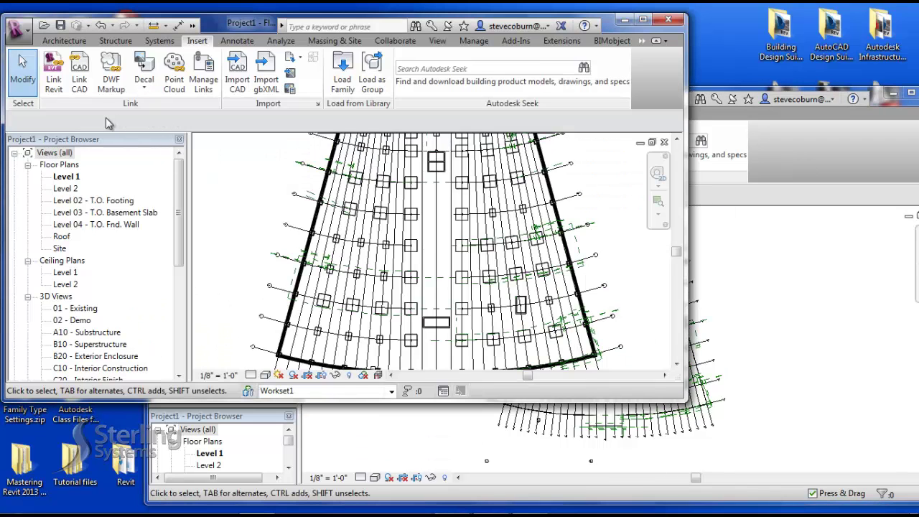
left_click(111, 123)
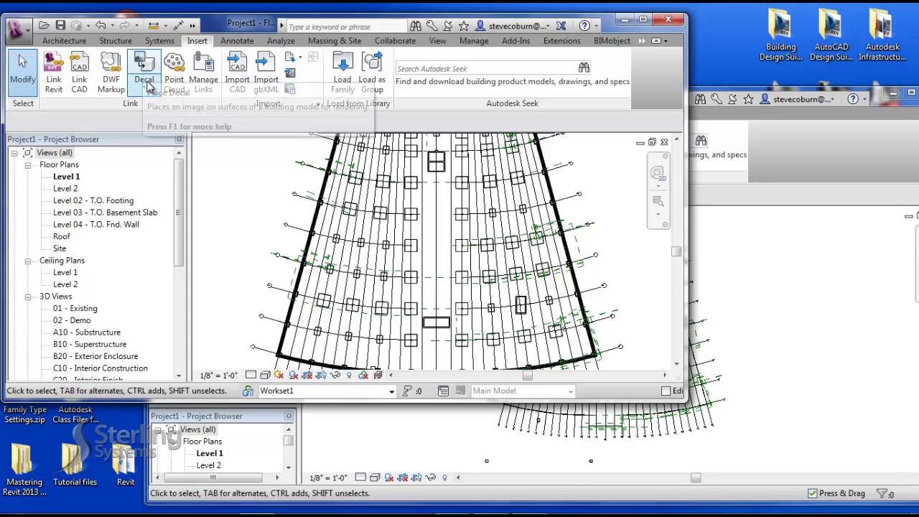
left_click(146, 86)
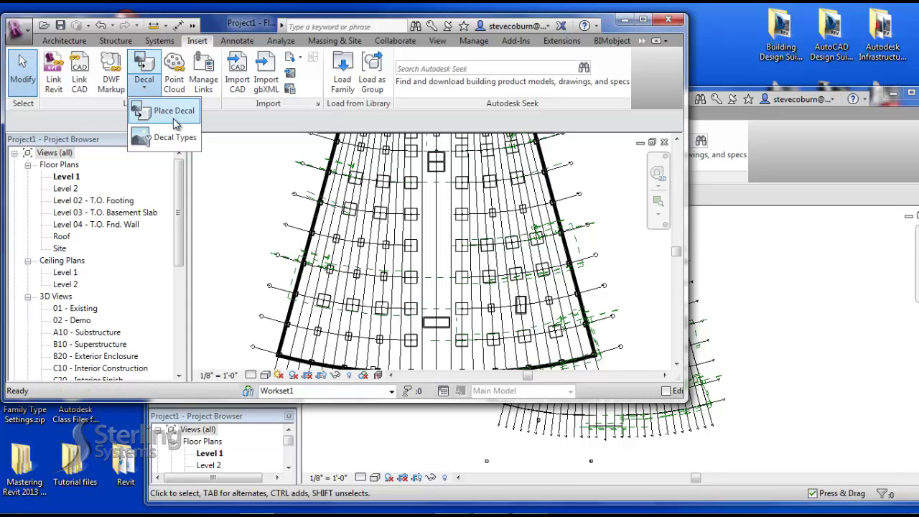
left_click(232, 127)
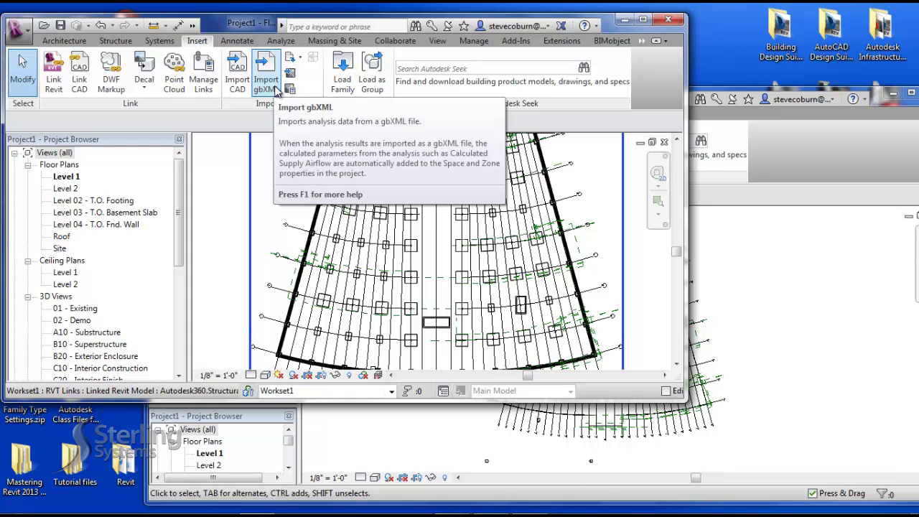
left_click(737, 197)
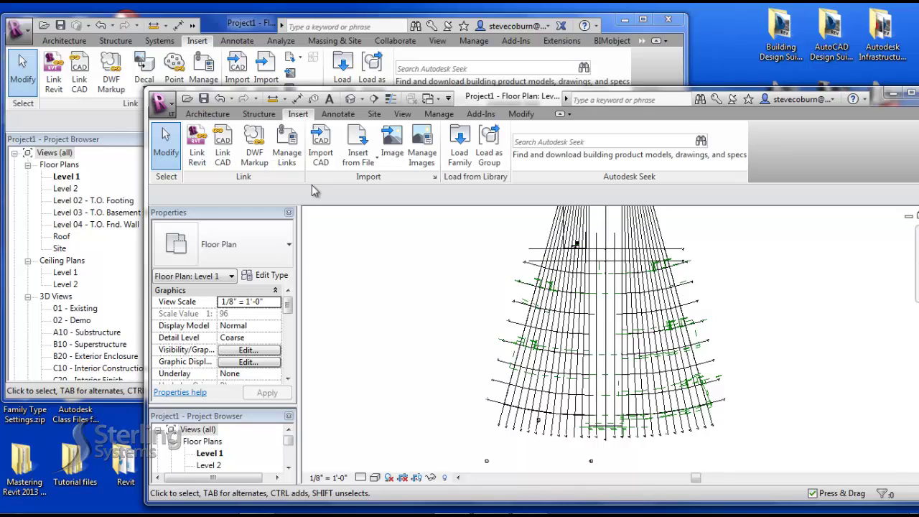
left_click(122, 127)
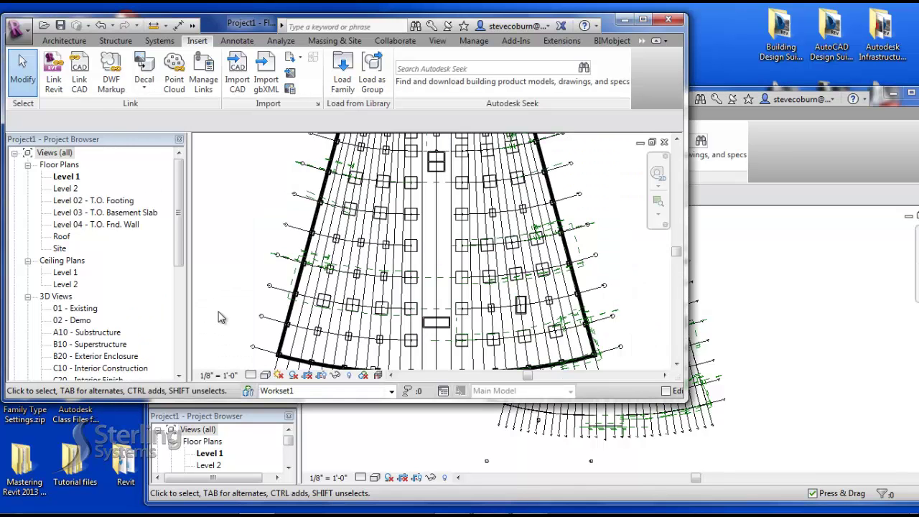
left_click(247, 391)
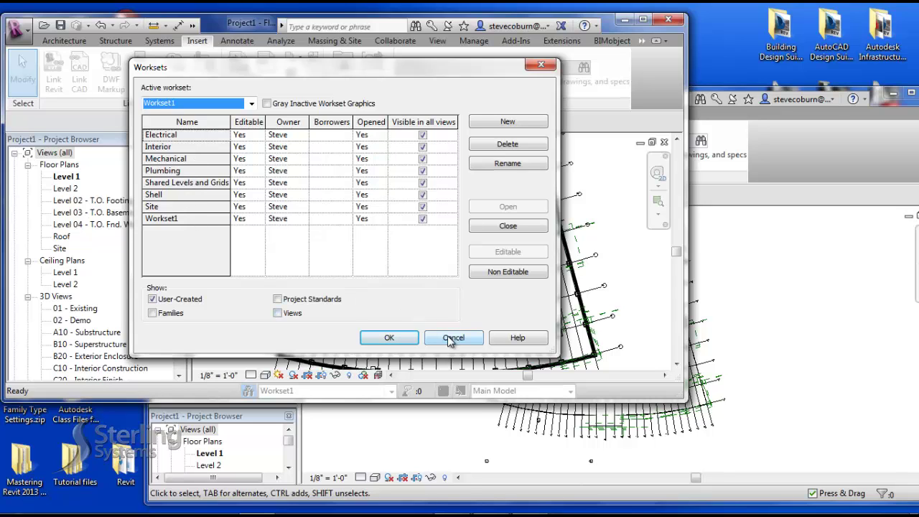
left_click(448, 339)
left_click(460, 439)
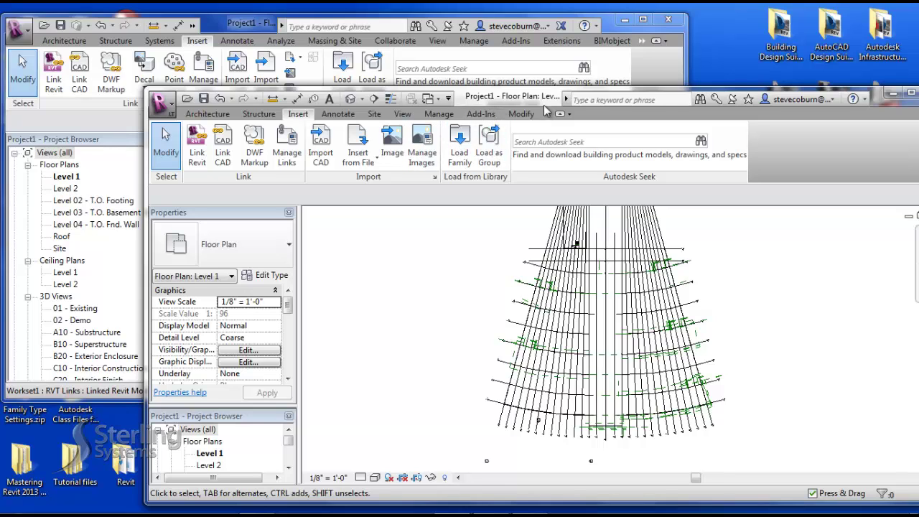
- In full Revit, show the StrucSoft Solutions Ltd. add-in tab from the ribbon overflow
left_click(650, 57)
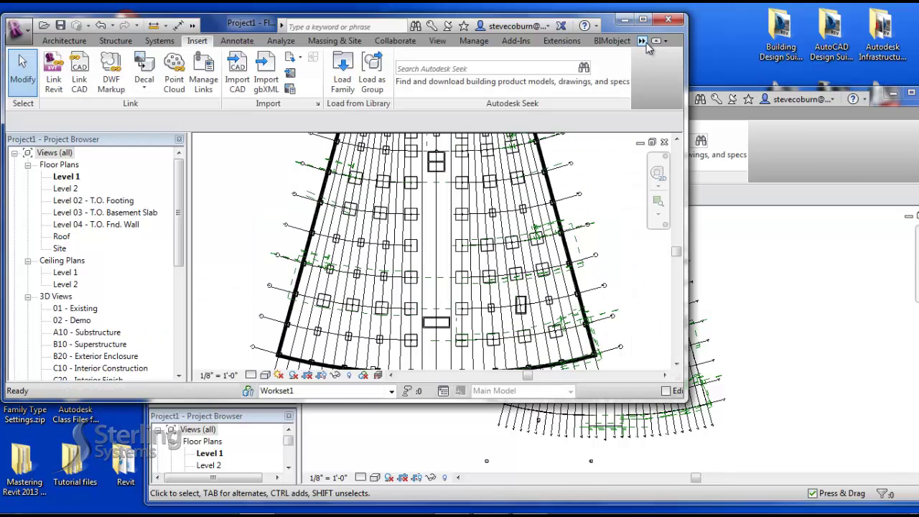
left_click(645, 44)
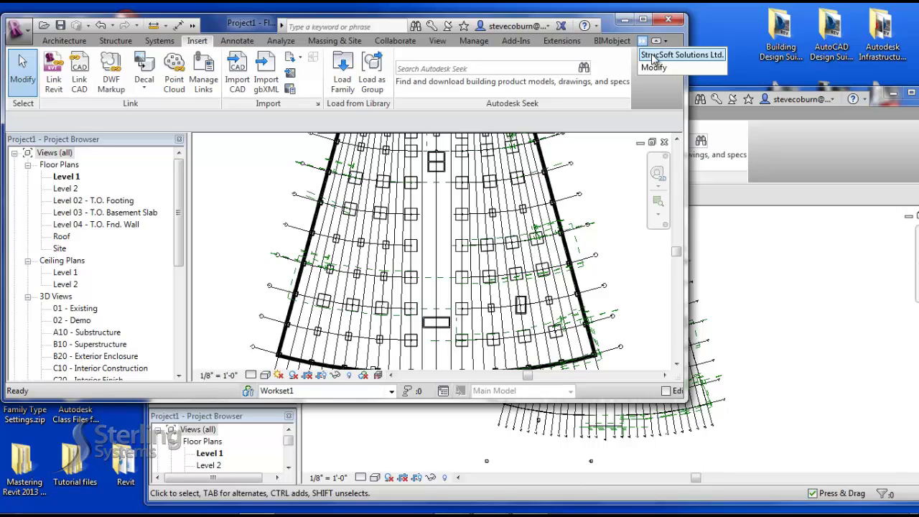
left_click(653, 56)
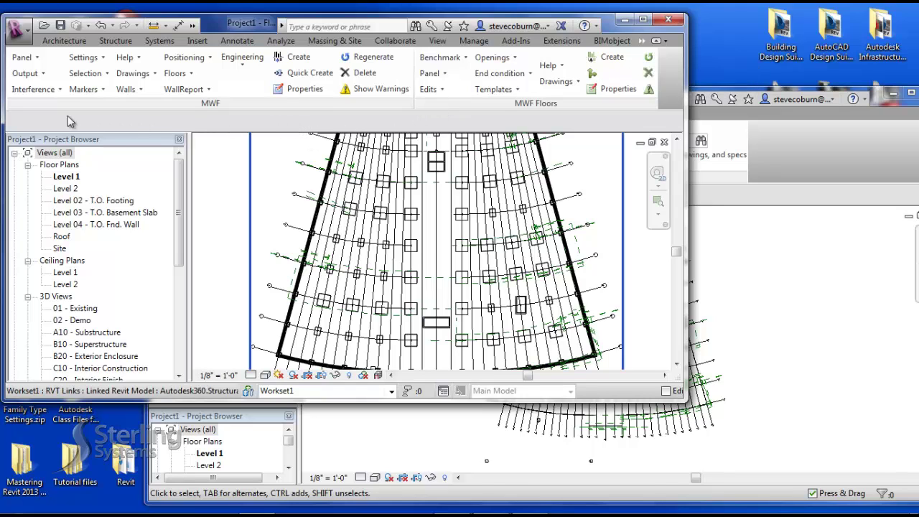
- Inspect the MWF Walls and Panel dropdown options, then return to Revit LT
left_click(135, 91)
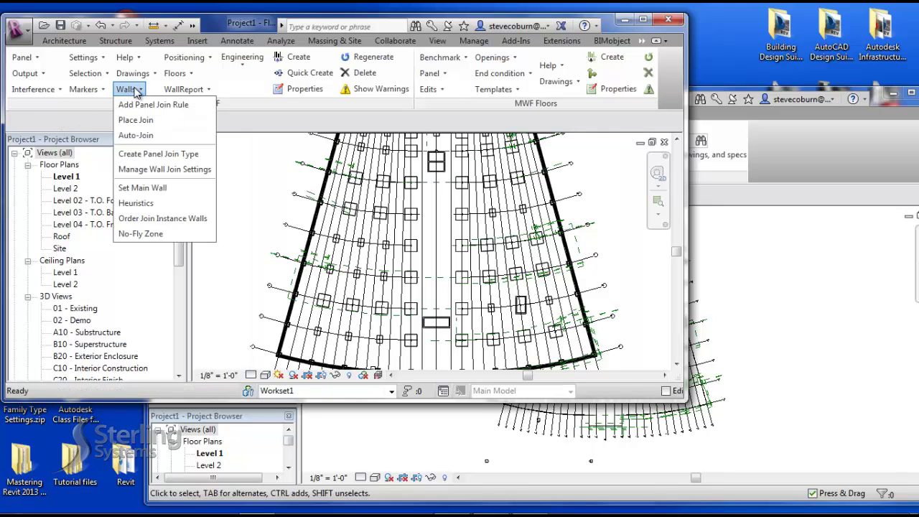
left_click(445, 74)
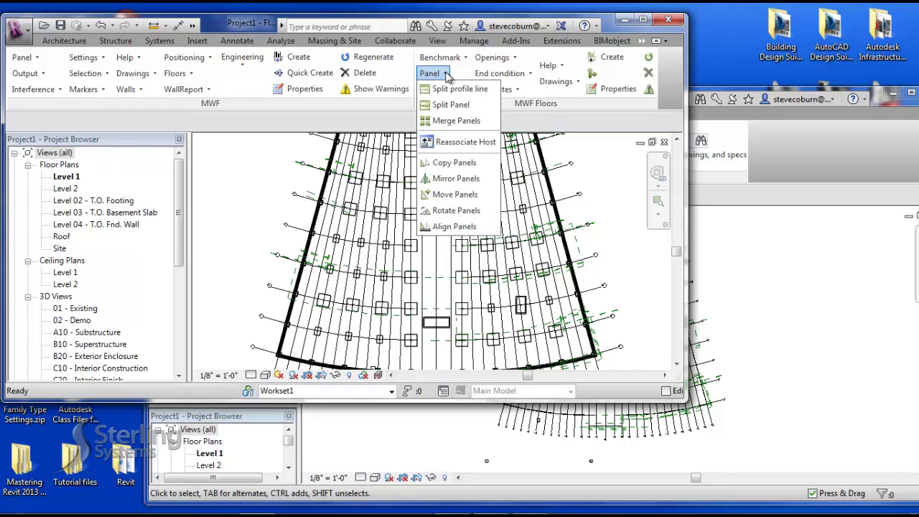
left_click(373, 126)
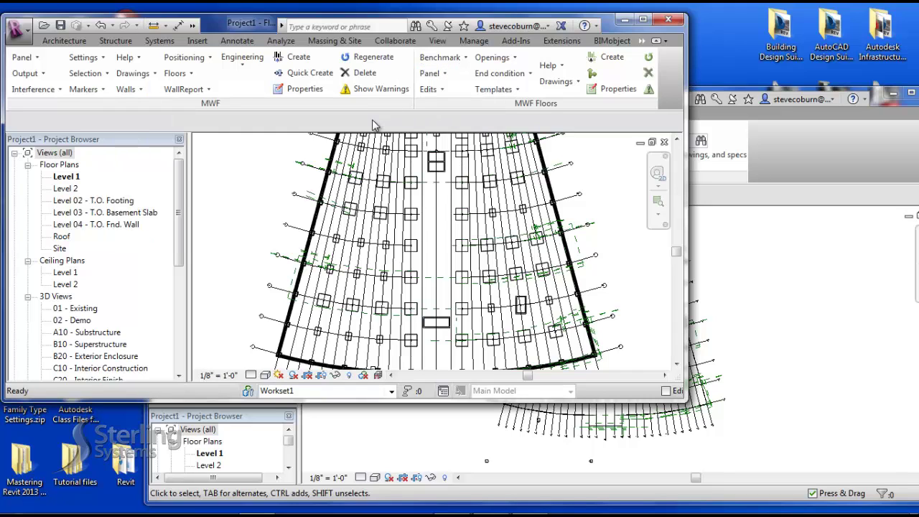
left_click(800, 192)
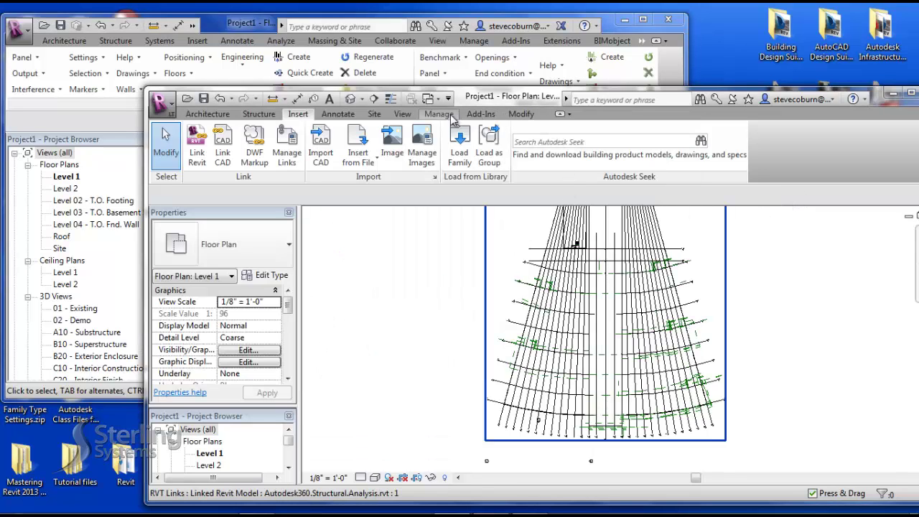
- Check Revit LT's Add-Ins External Tools list, then show the Architecture tab's Wall, Door and Window tools
left_click(480, 114)
left_click(220, 164)
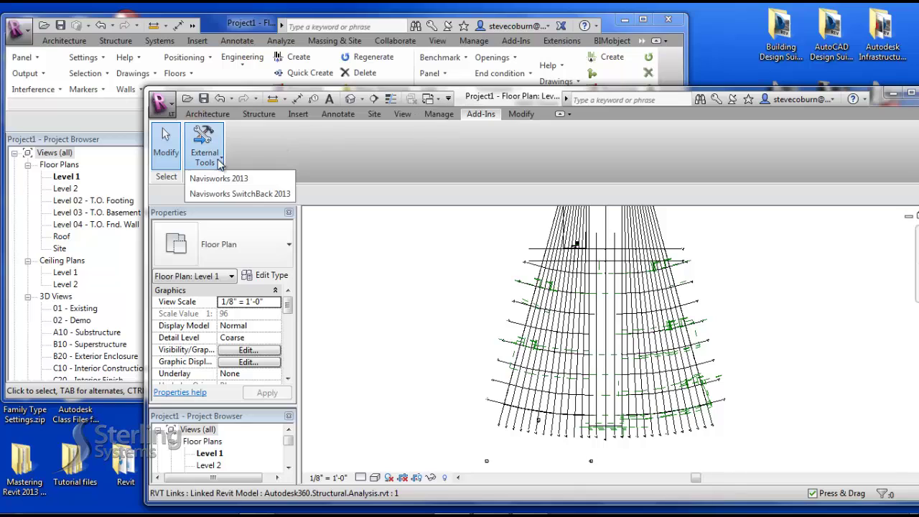
left_click(331, 153)
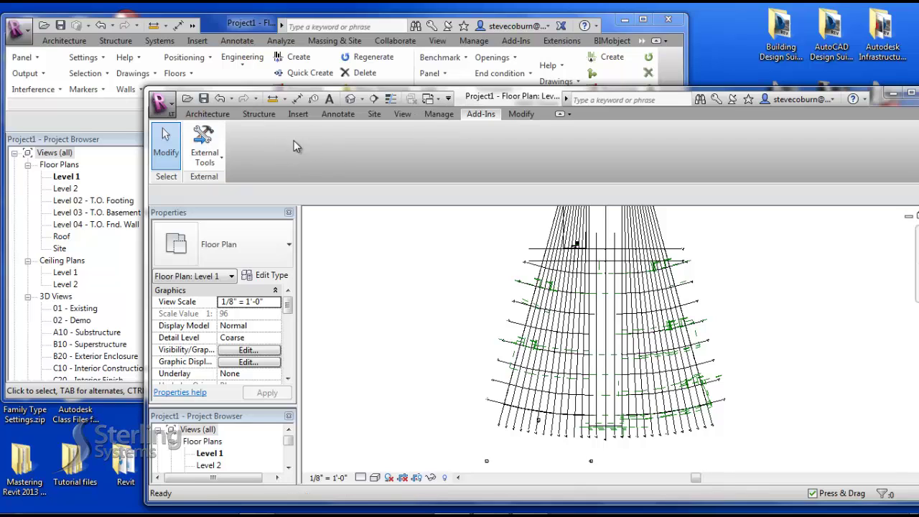
left_click(209, 114)
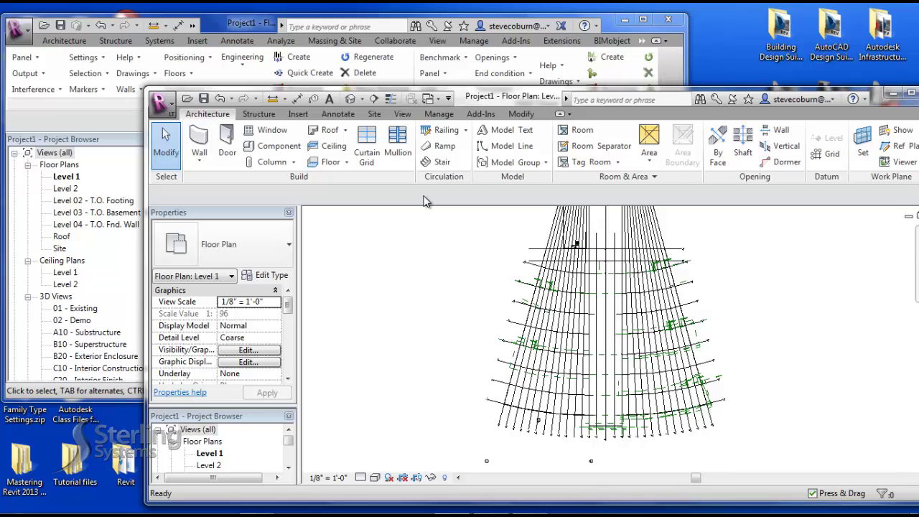
- In full Revit, view the project's Worksets list and cancel without changes
left_click(132, 122)
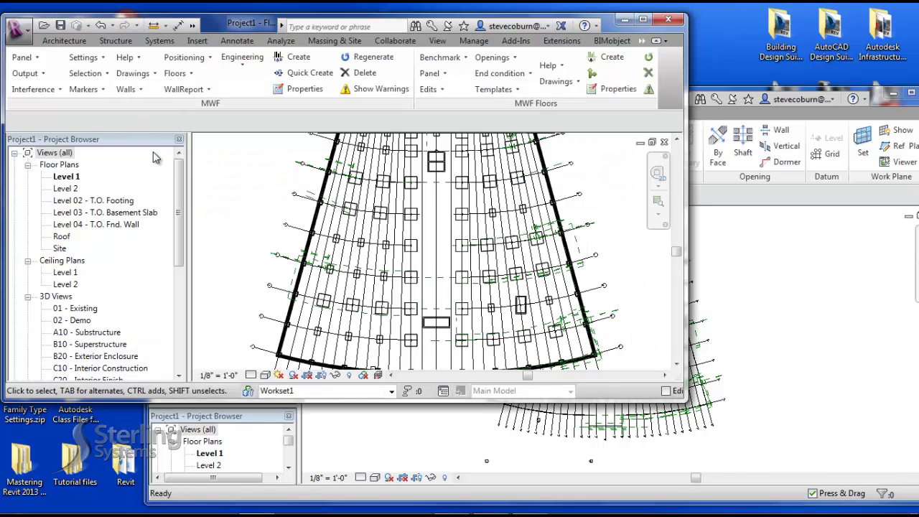
left_click(248, 390)
left_click(450, 337)
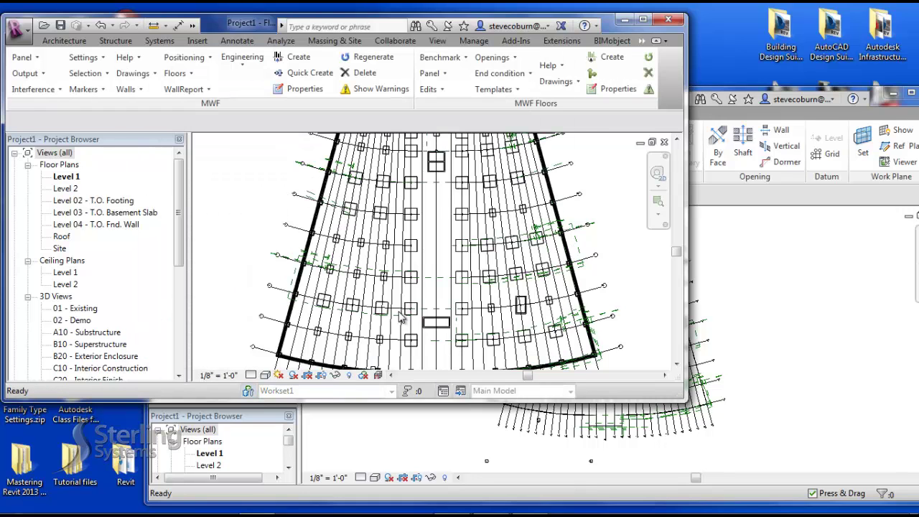
- Review the structural link's custom display Model Categories under VG Revit Links, then confirm
key("g")
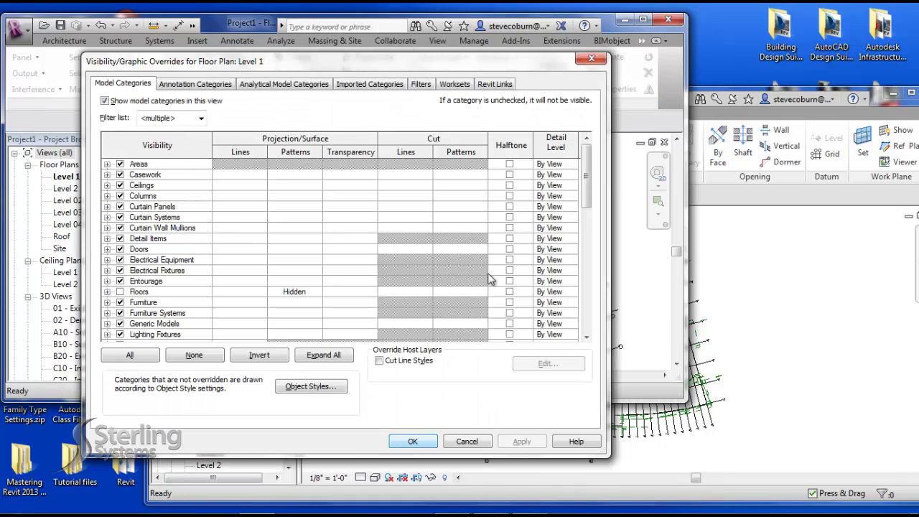
left_click(494, 83)
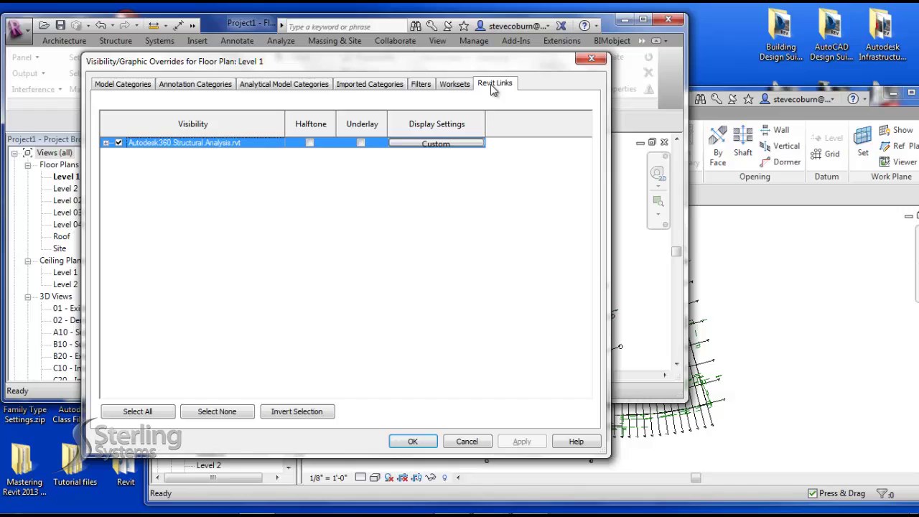
left_click(425, 146)
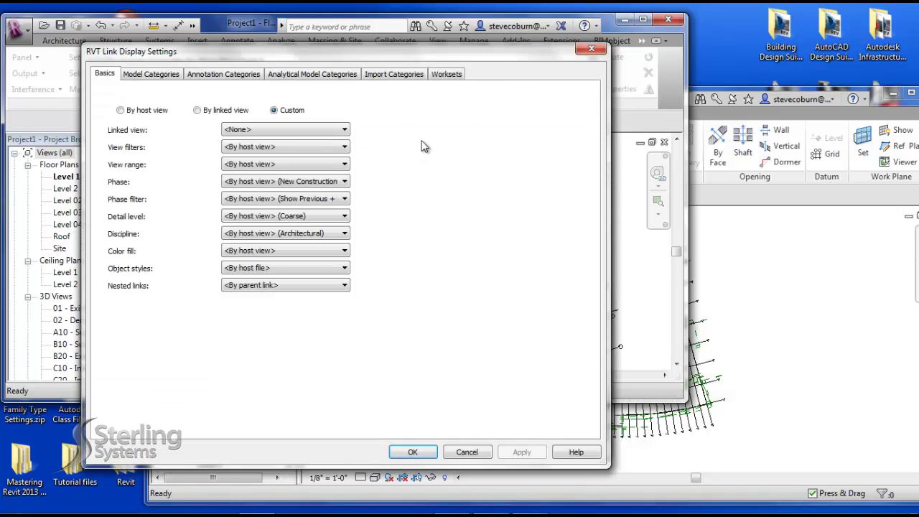
left_click(162, 75)
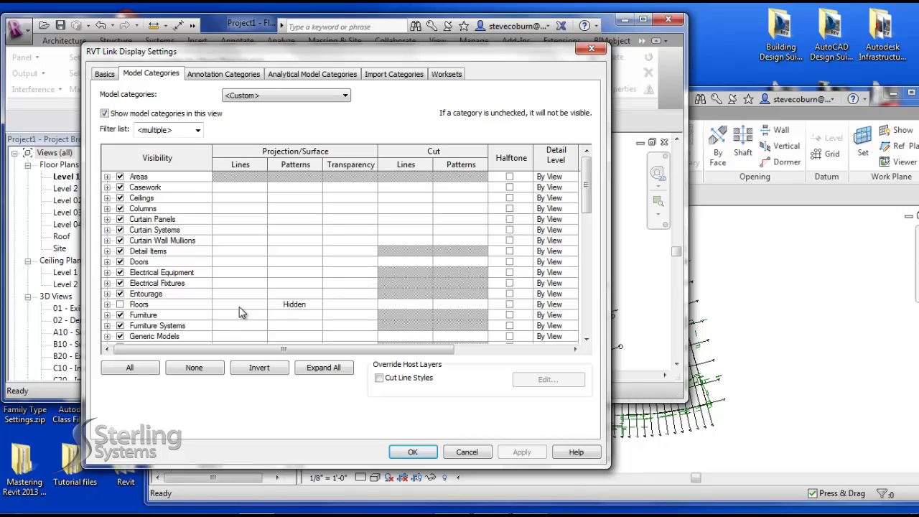
scroll(585, 204, "down", 1)
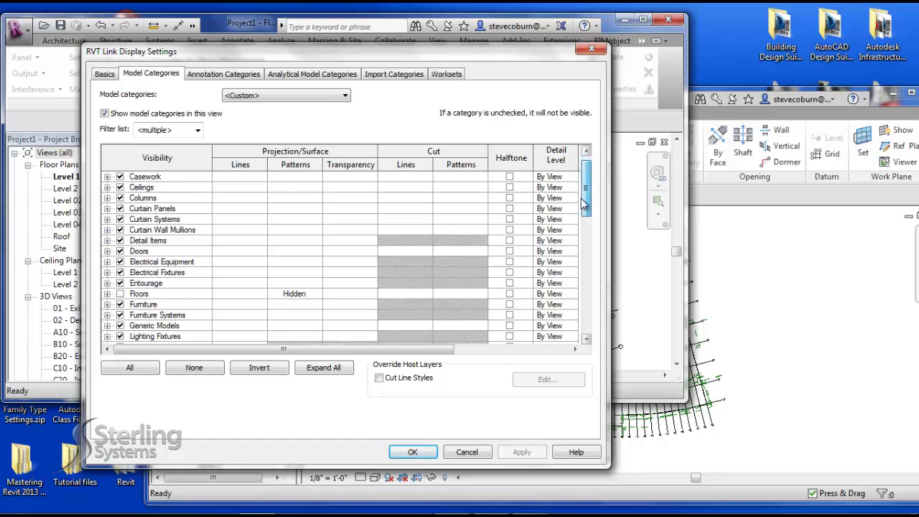
left_click_drag(584, 205, 583, 323)
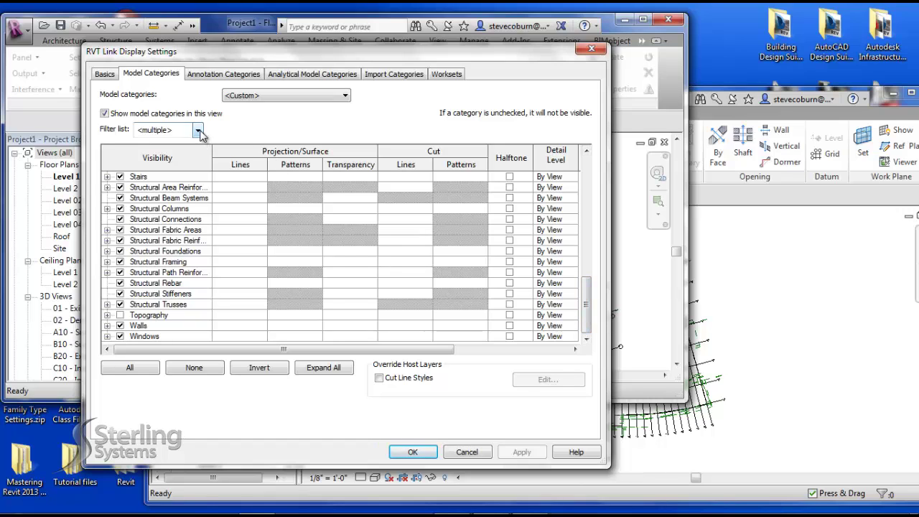
left_click(413, 452)
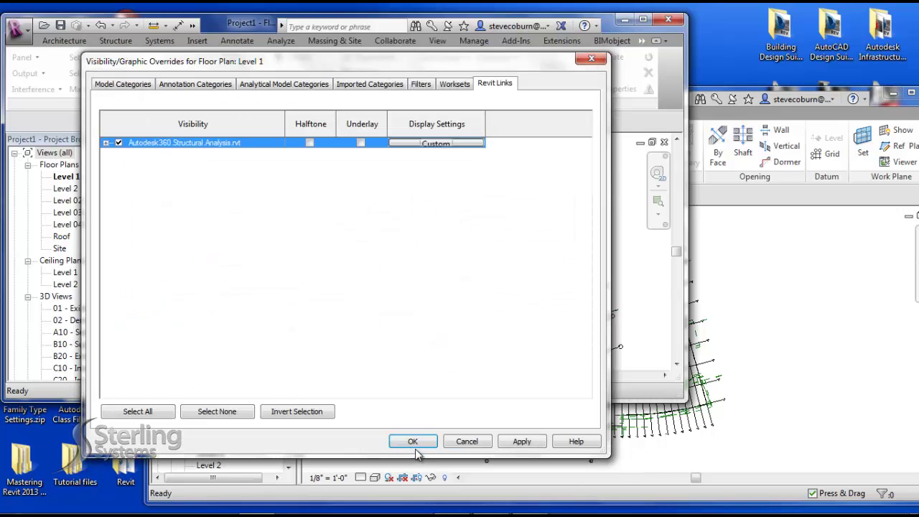
left_click(413, 441)
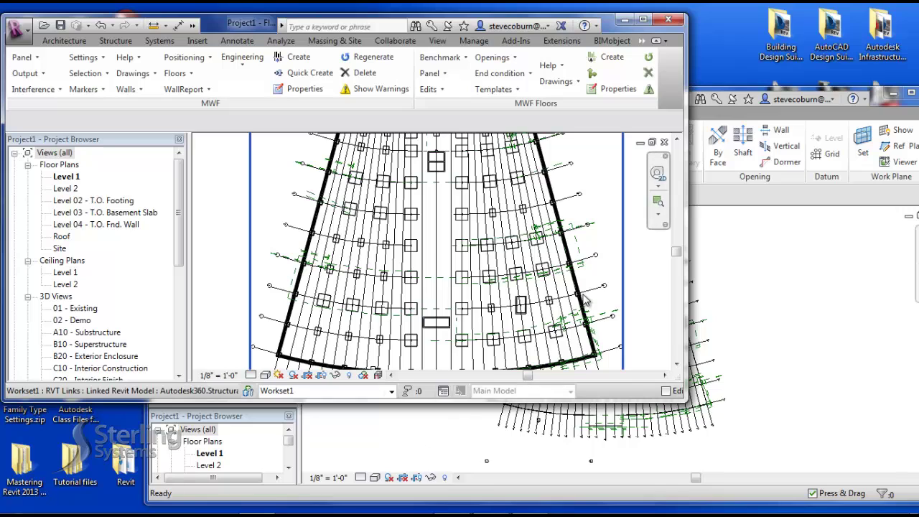